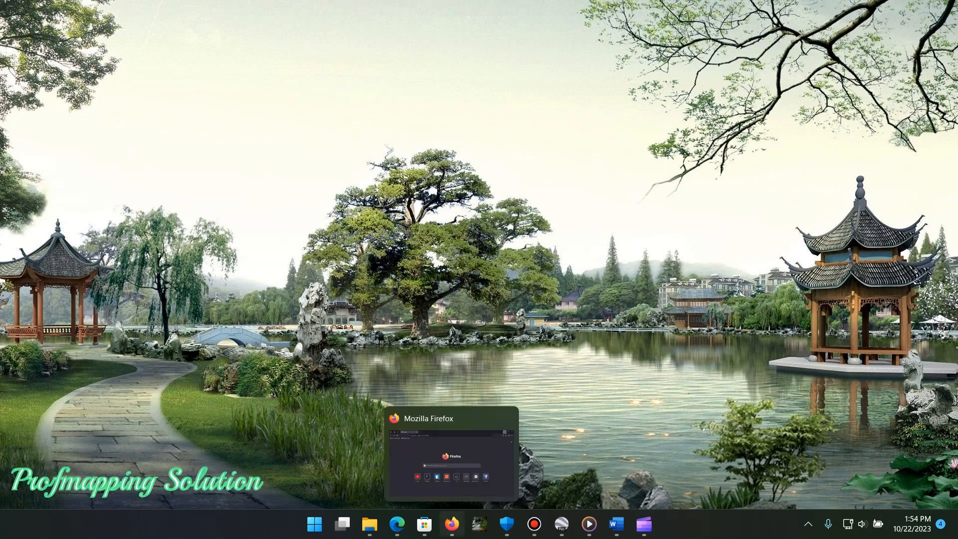
Step: Switch to Firefox, search the web for earthexplorer, and open the USGS EarthExplorer site
click(451, 524)
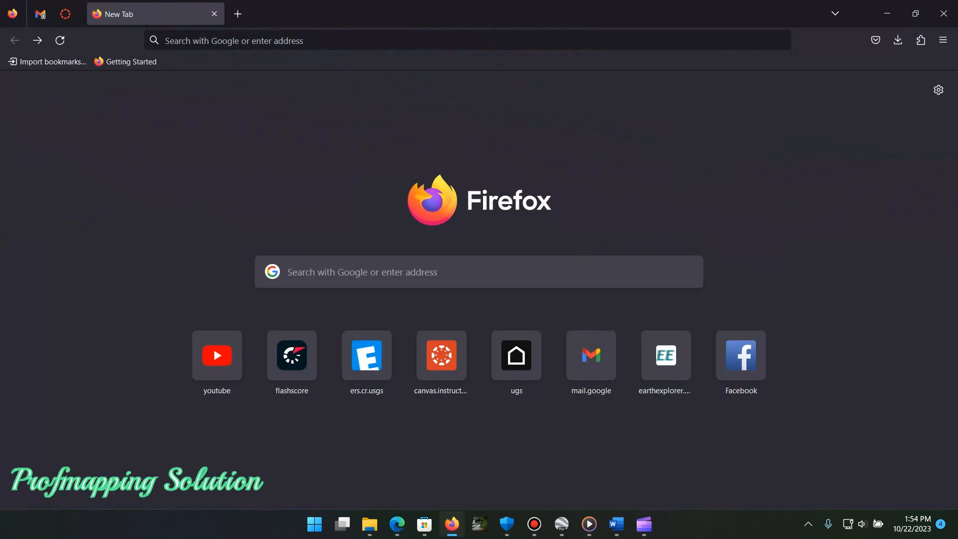
click(467, 40)
text(earth)
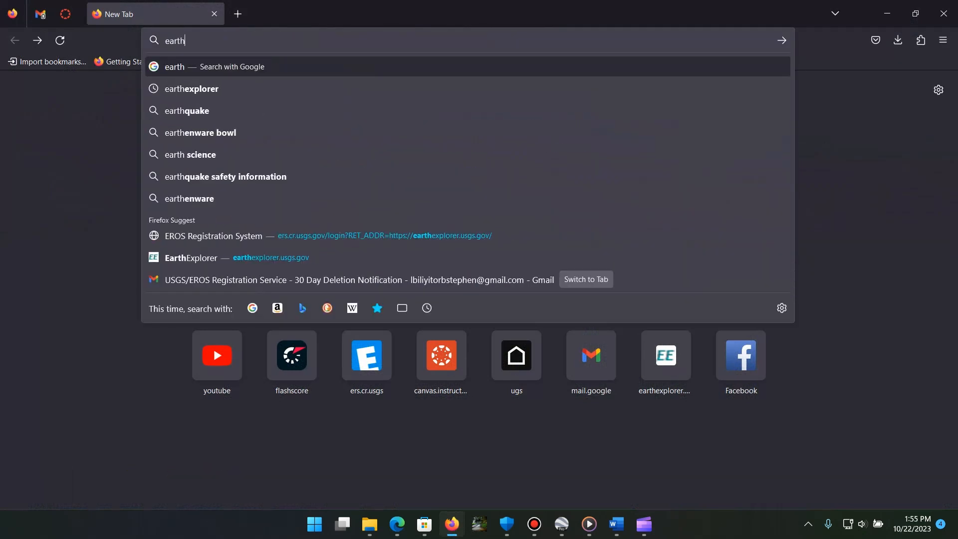
click(224, 88)
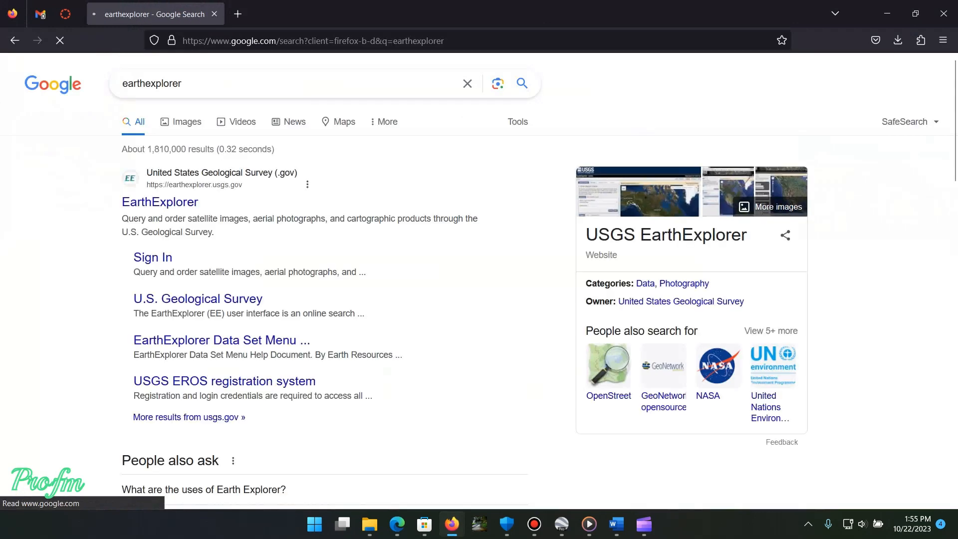
click(160, 202)
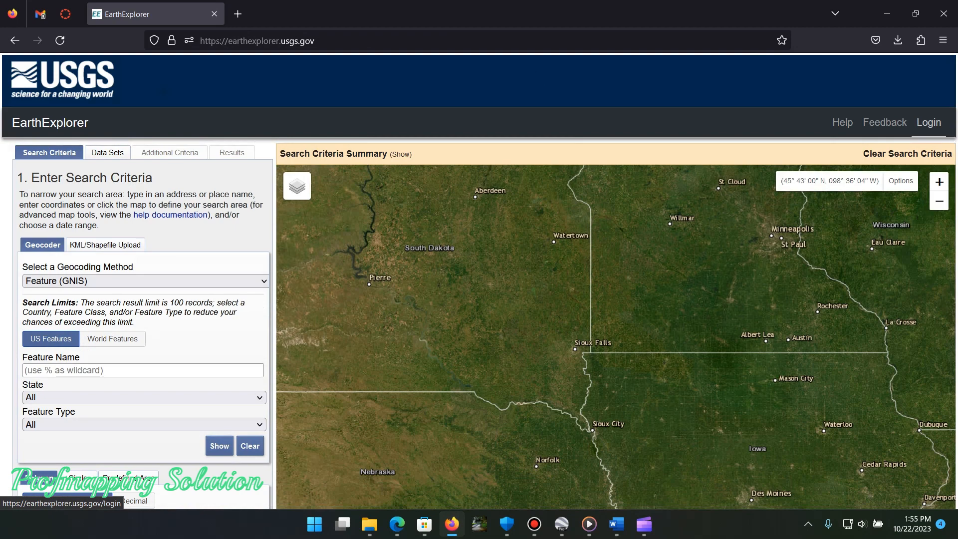
Step: Sign in to EarthExplorer with the registered USGS username and password, and save the login in the browser
click(928, 123)
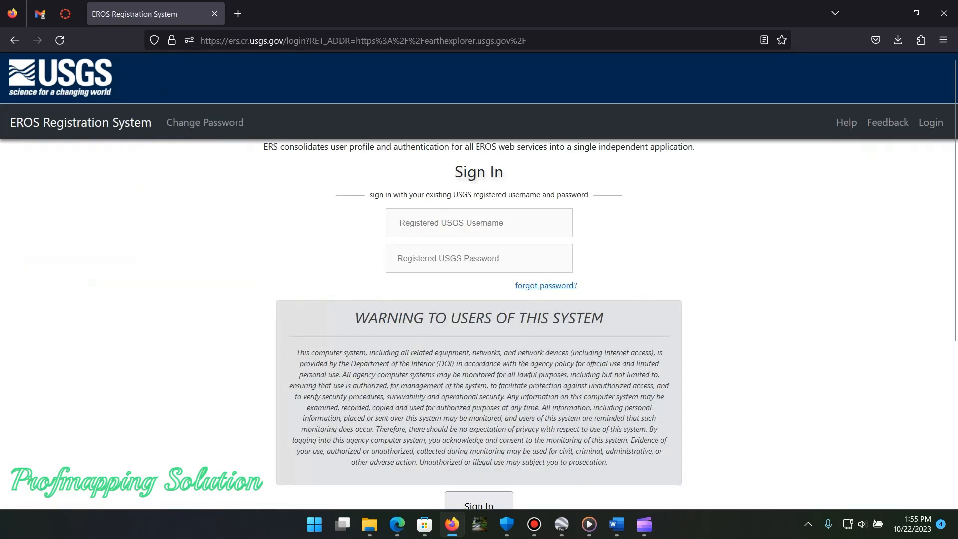
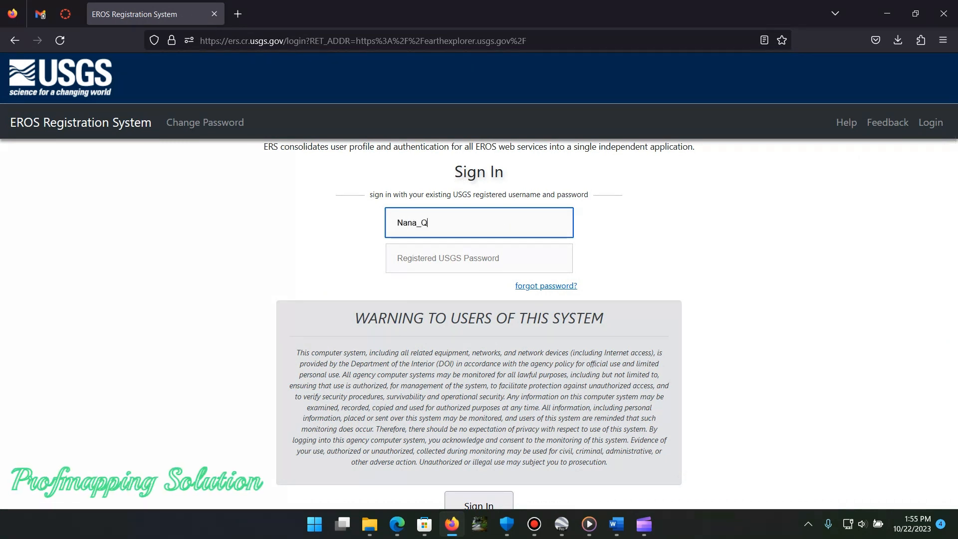
key(Tab)
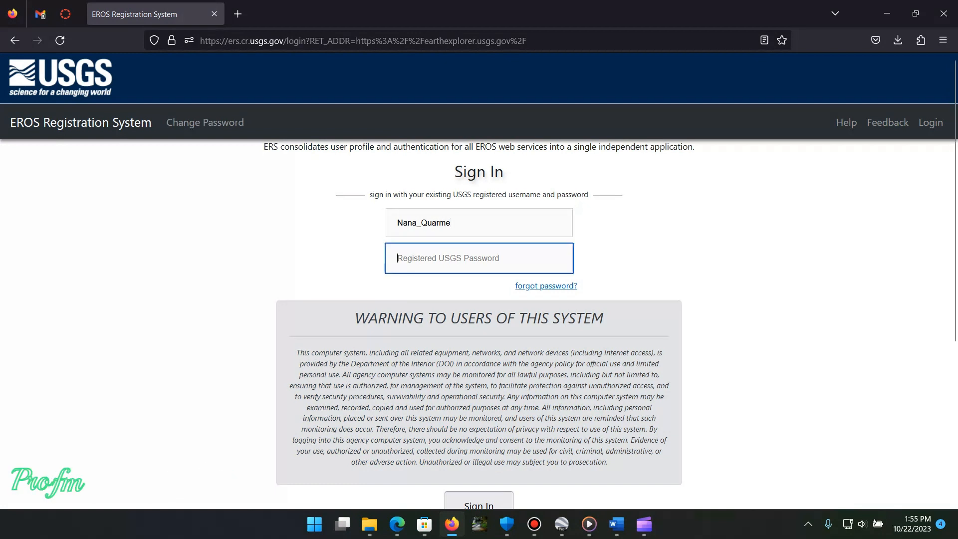
text(•••••••••)
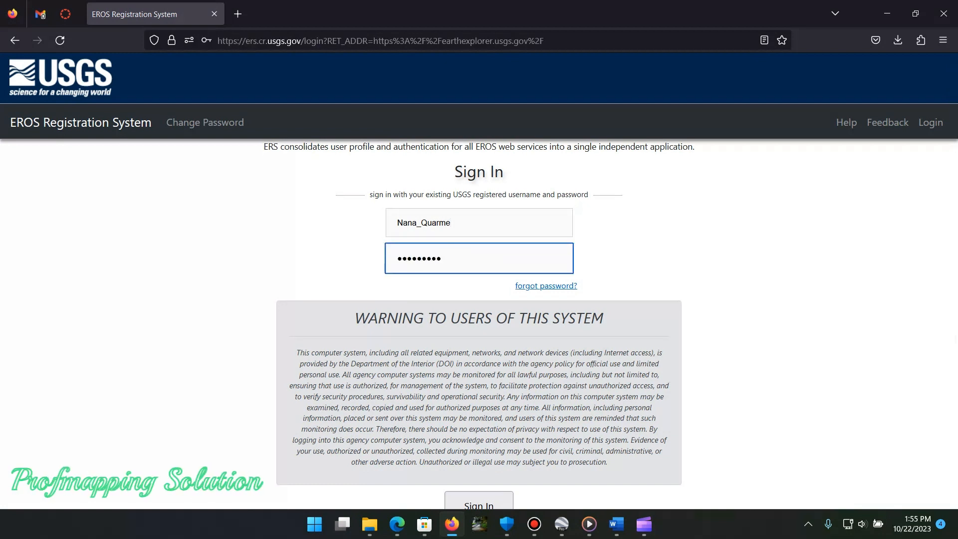
text(•••)
scroll(478, 279, down, 3)
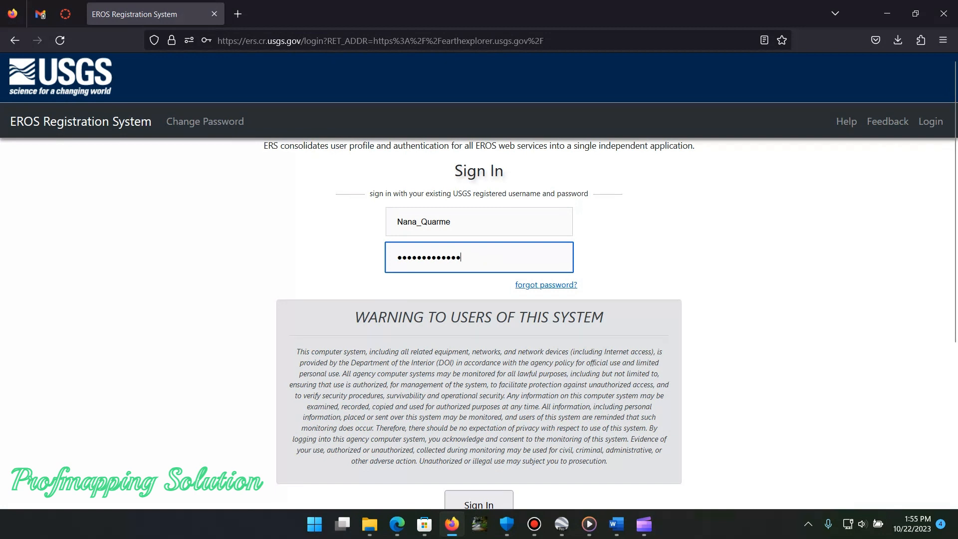
click(478, 374)
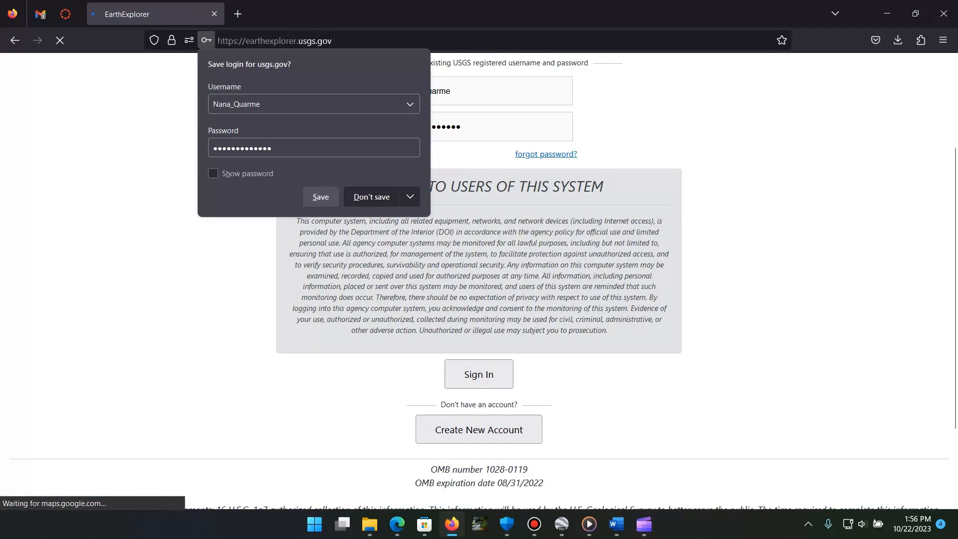
click(326, 199)
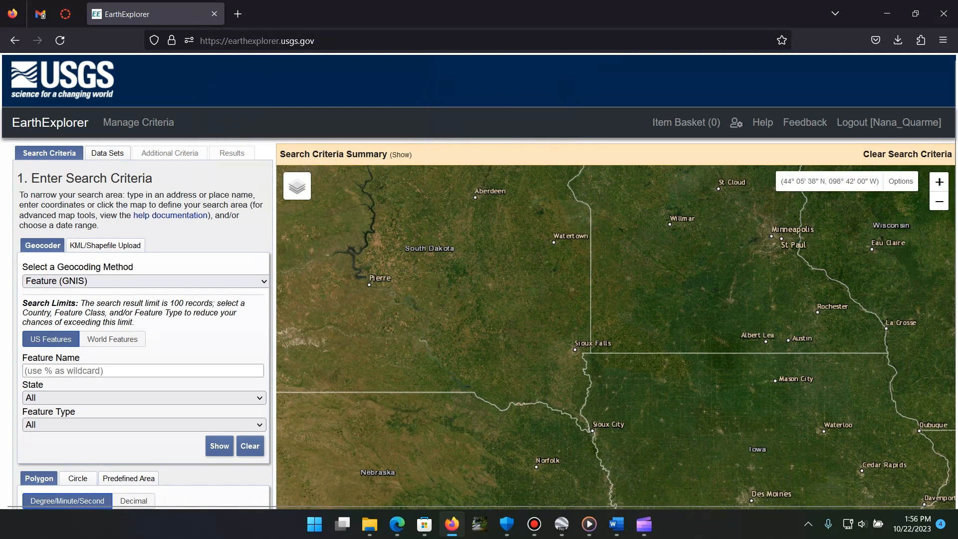
Step: Locate the eroded ridge terrain in eastern Montana, near 46° 59' N, 105° 27' W, on the map
drag(460, 317, 498, 246)
scroll(497, 246, down, 5)
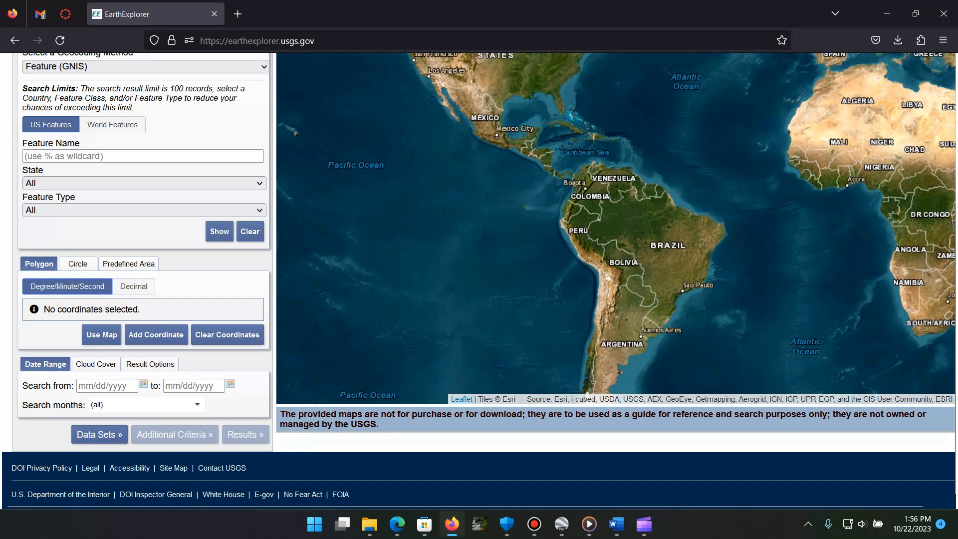
drag(594, 169, 597, 301)
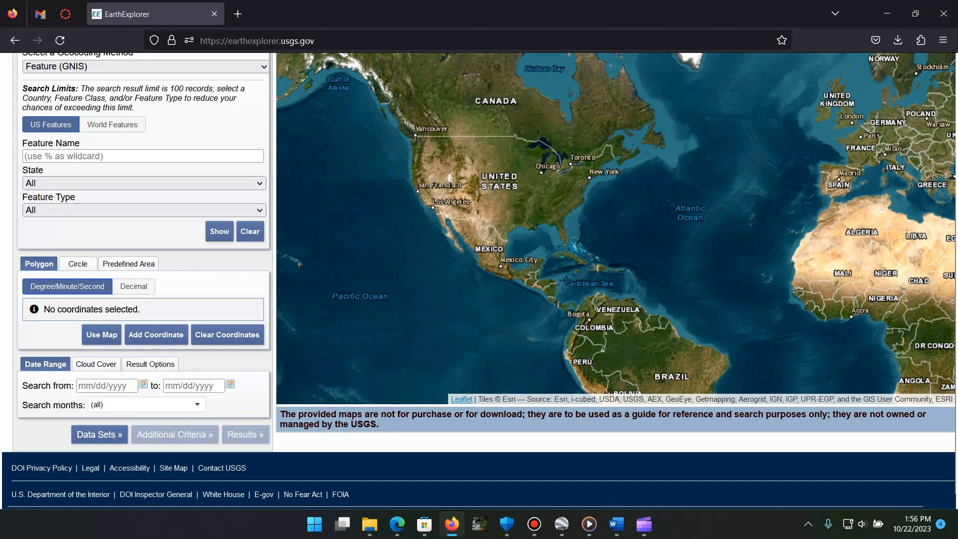
drag(574, 189, 607, 283)
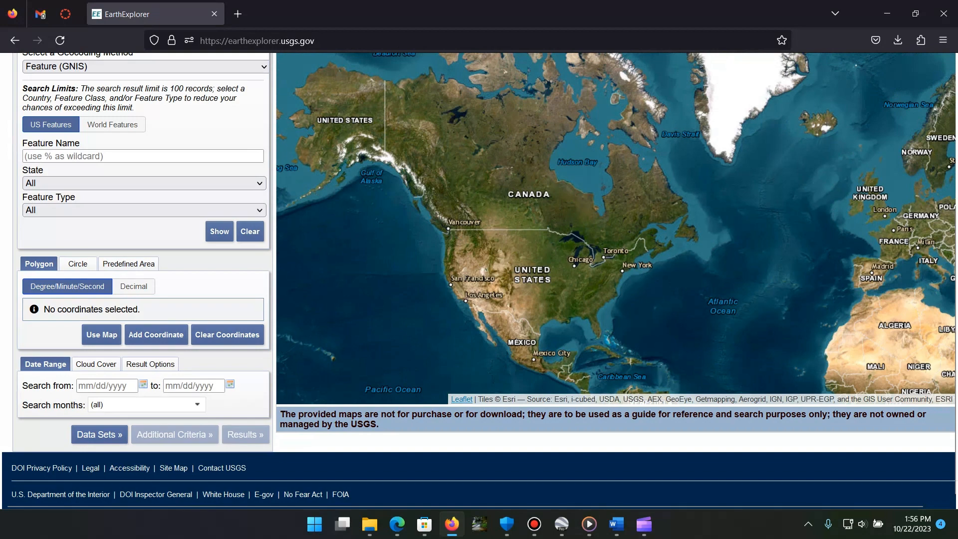
scroll(491, 268, up, 10)
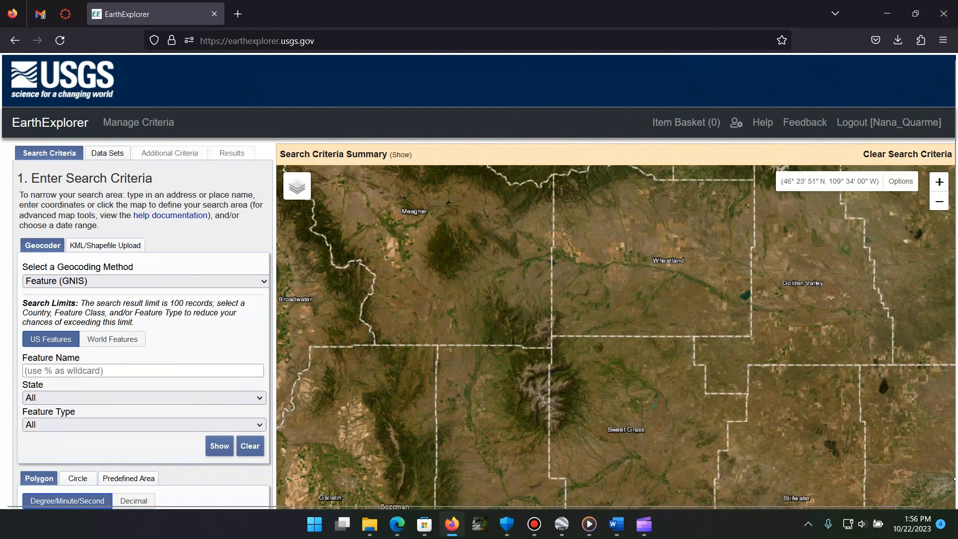
drag(712, 277, 449, 252)
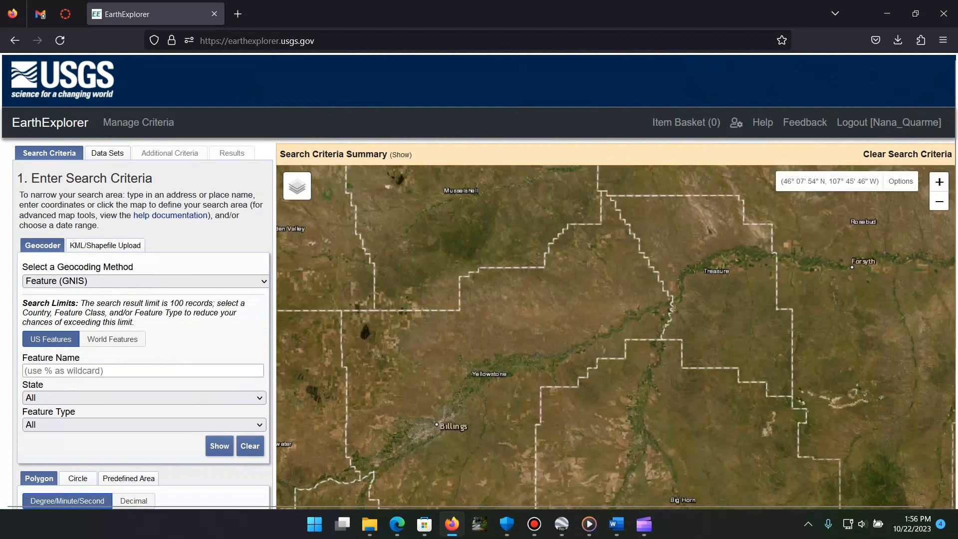
drag(858, 319, 474, 488)
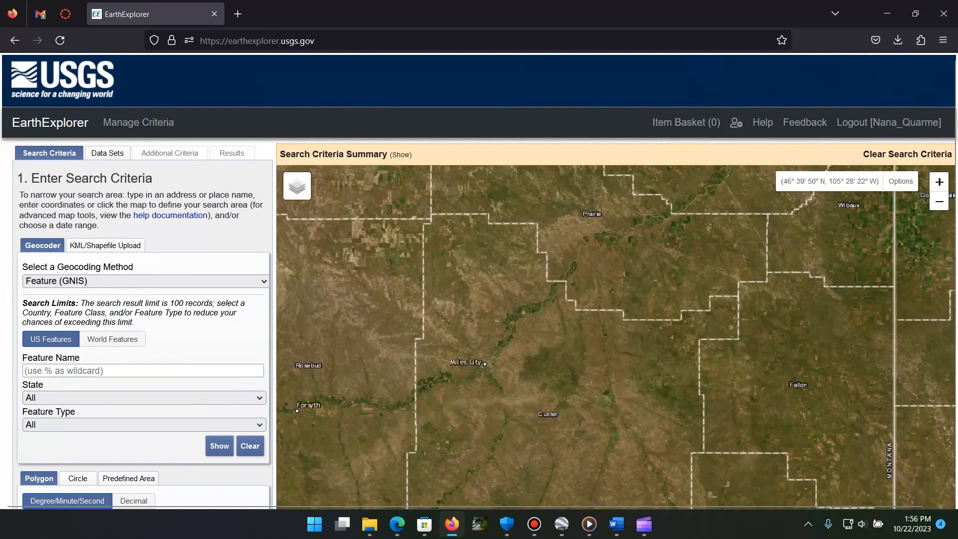
drag(597, 310, 598, 380)
scroll(590, 241, up, 3)
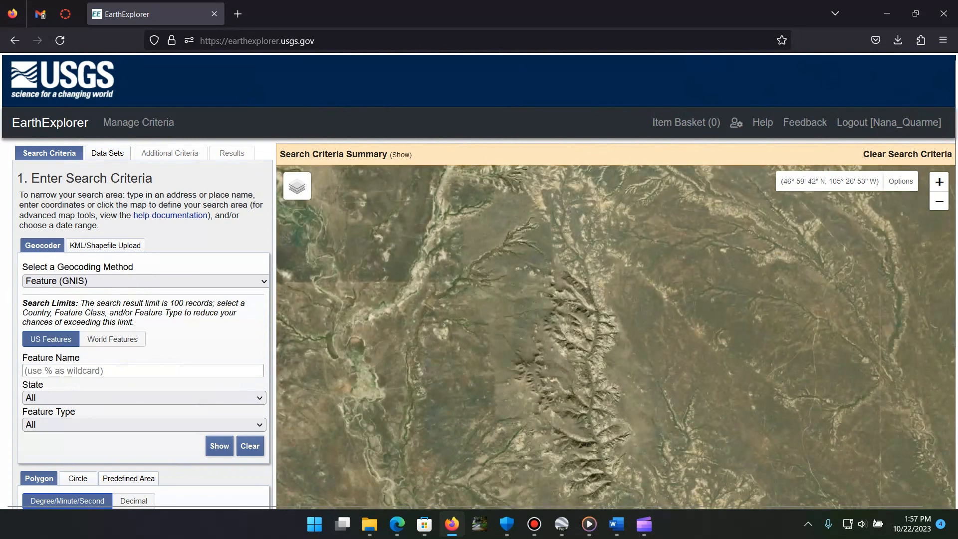
drag(590, 235, 595, 208)
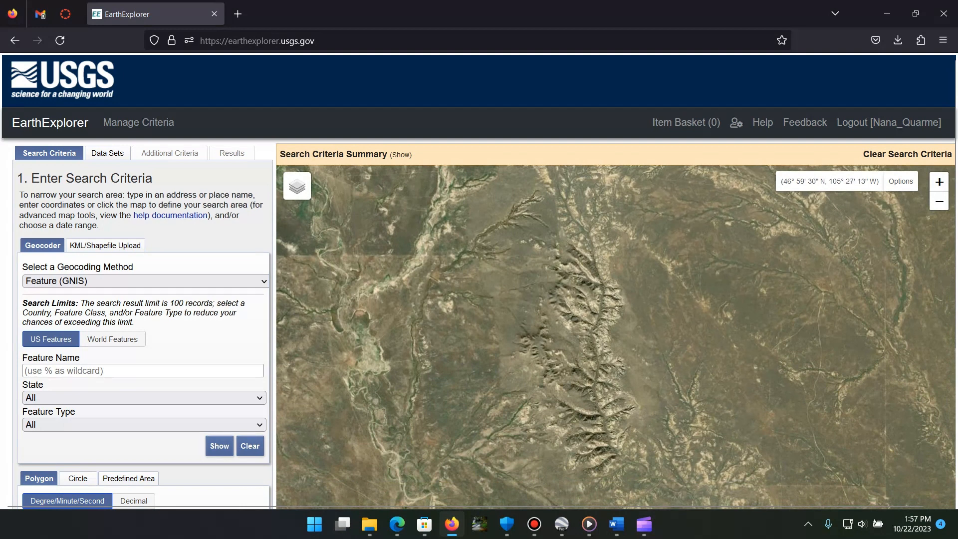
drag(606, 299, 620, 283)
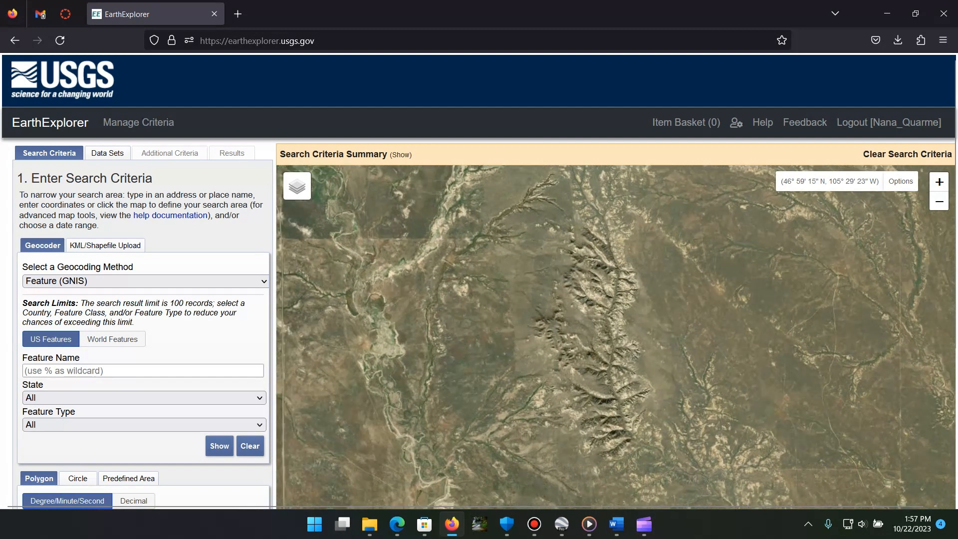
Step: Outline an eight-point search polygon around the ridge, spanning about 46° 57' 30" to 46° 59' 44" N and 105° 25' 49" to 105° 29' 39" W
scroll(145, 299, down, 3)
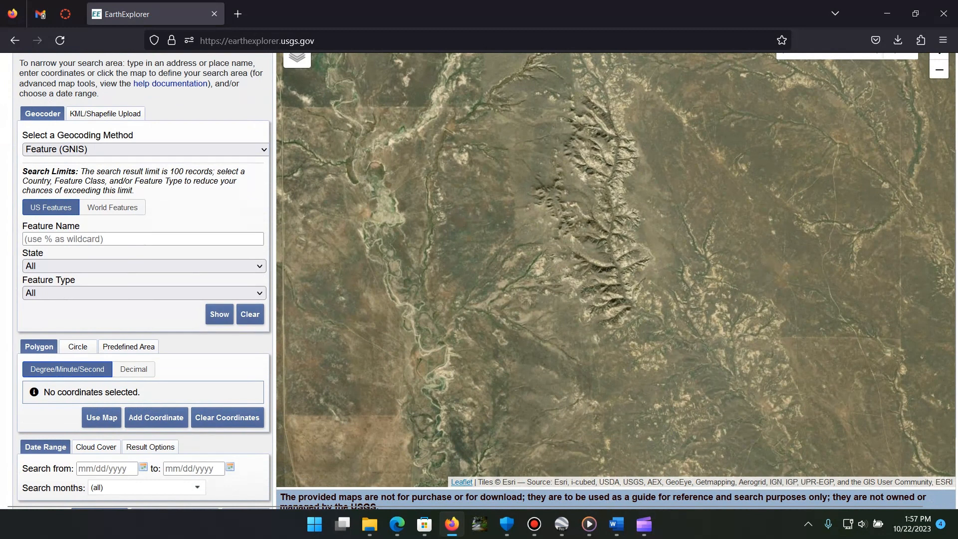
click(339, 69)
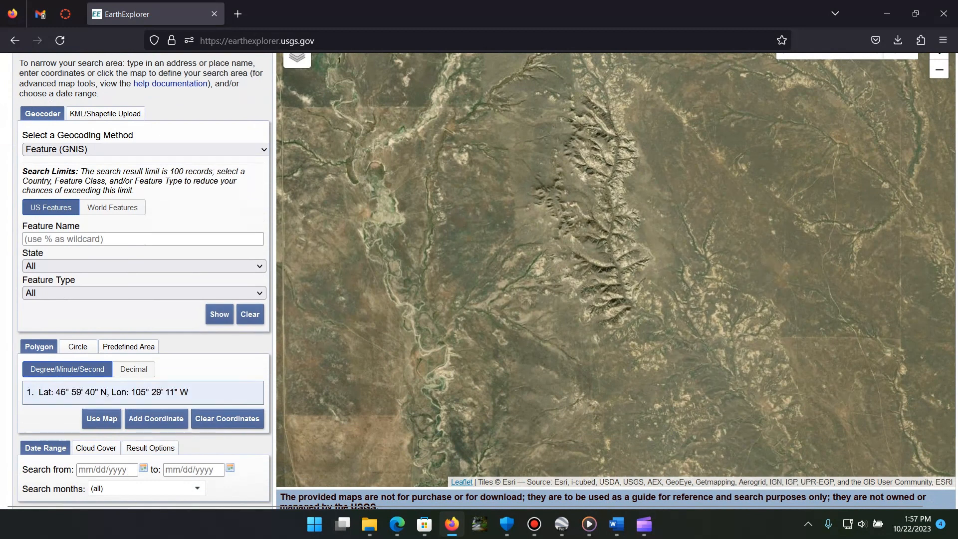
click(729, 63)
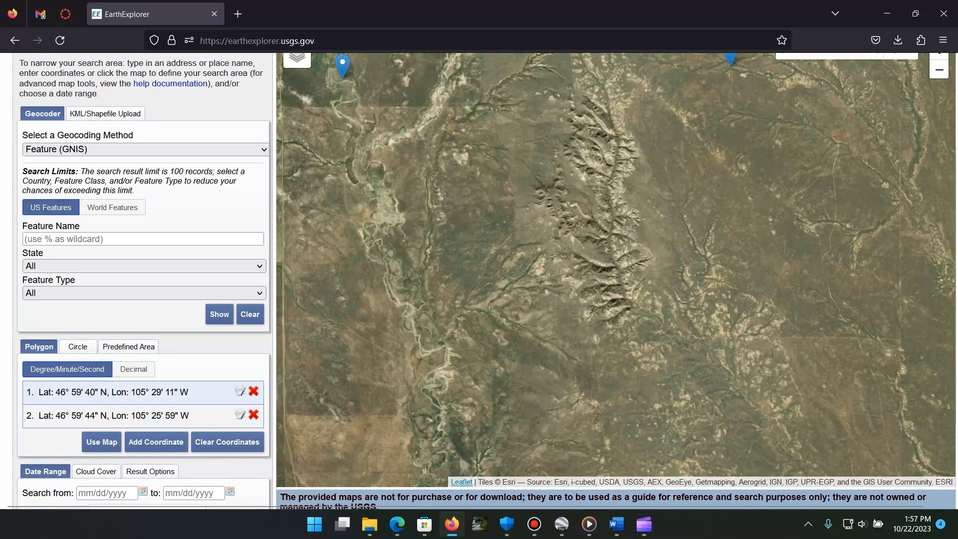
click(750, 208)
click(741, 385)
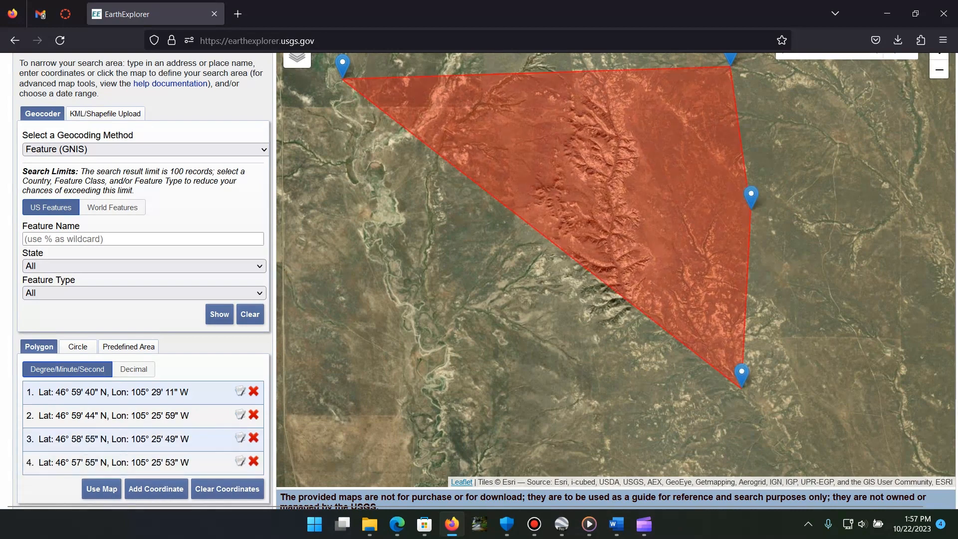
click(532, 462)
click(297, 362)
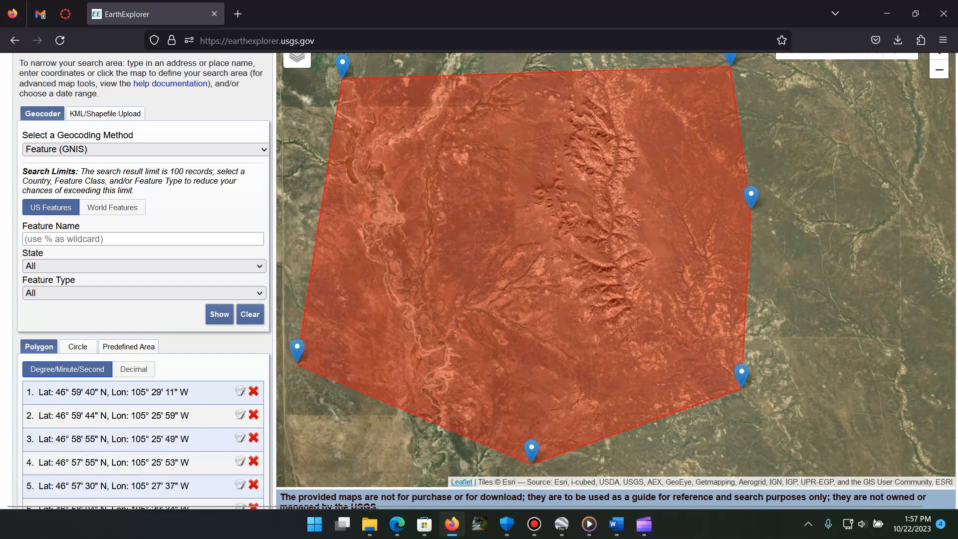
click(287, 129)
click(300, 95)
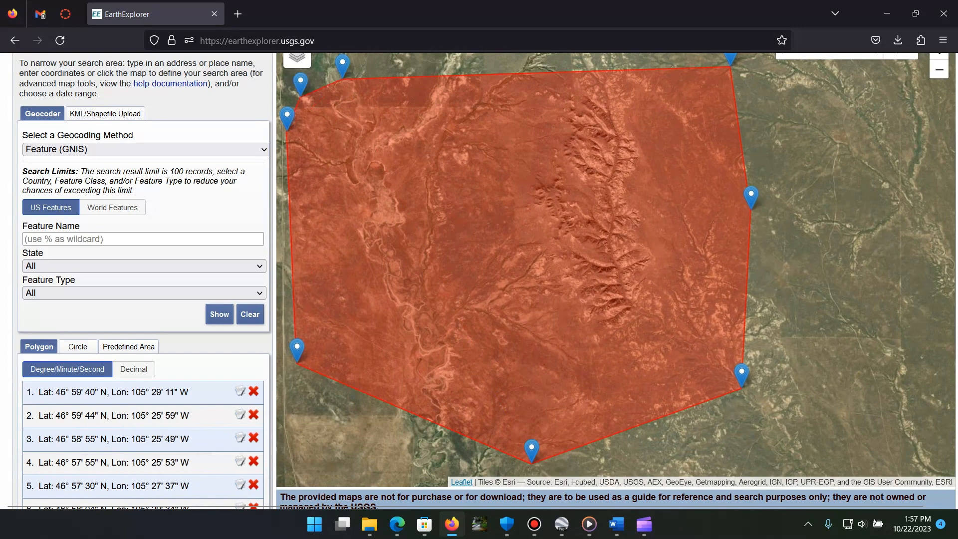
Step: View the polygon's coordinates in decimal format and return to degree/minute/second
scroll(145, 150, down, 4)
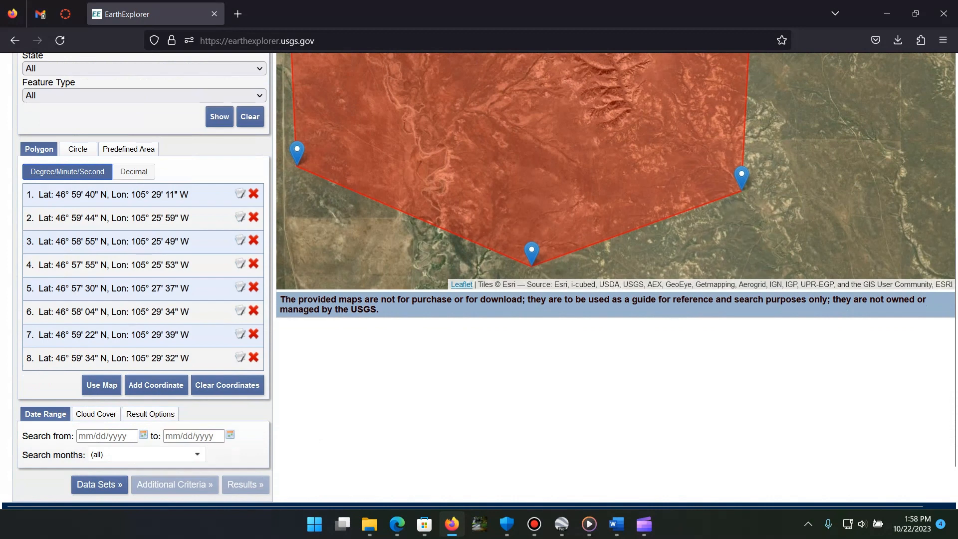
click(133, 171)
click(67, 171)
Step: Set the start date of the search range to 01/01/2000
scroll(479, 280, down, 2)
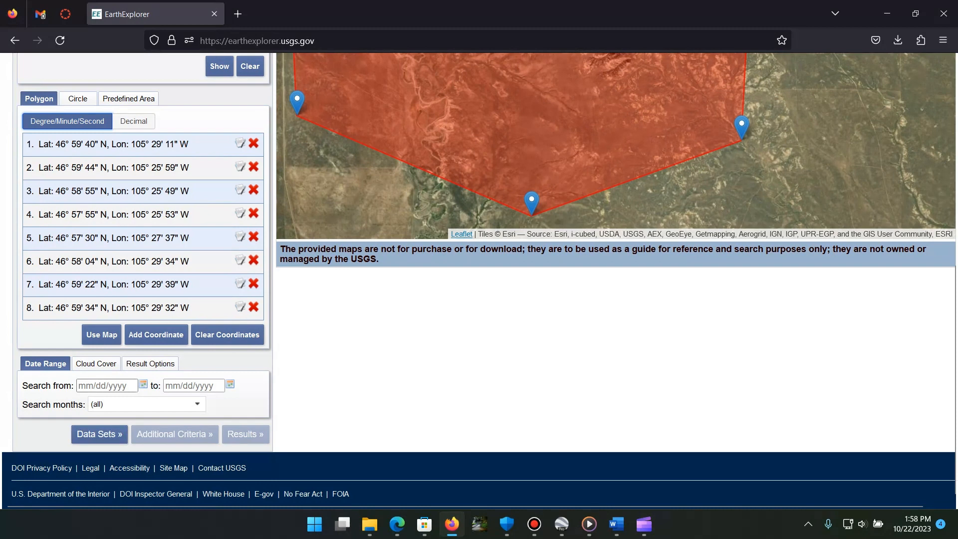
click(107, 385)
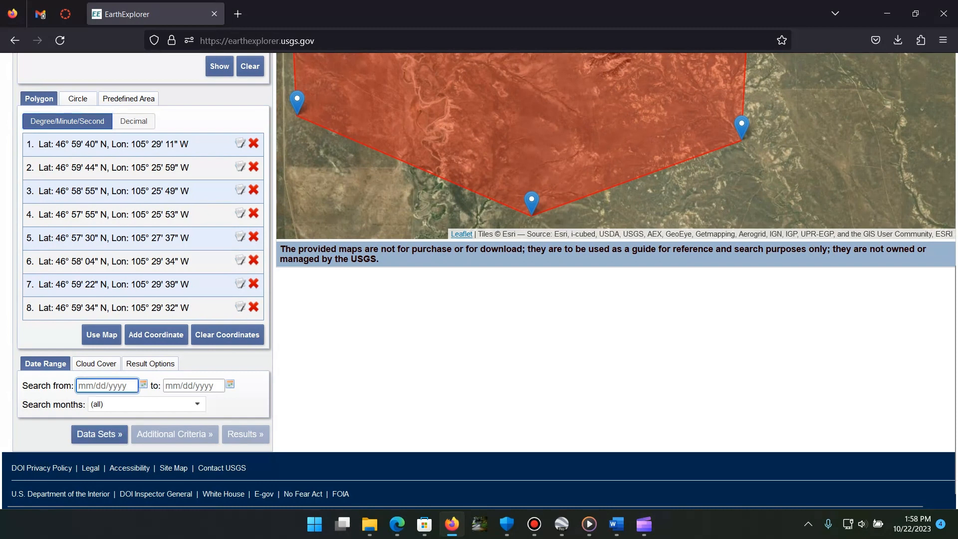
text(21/)
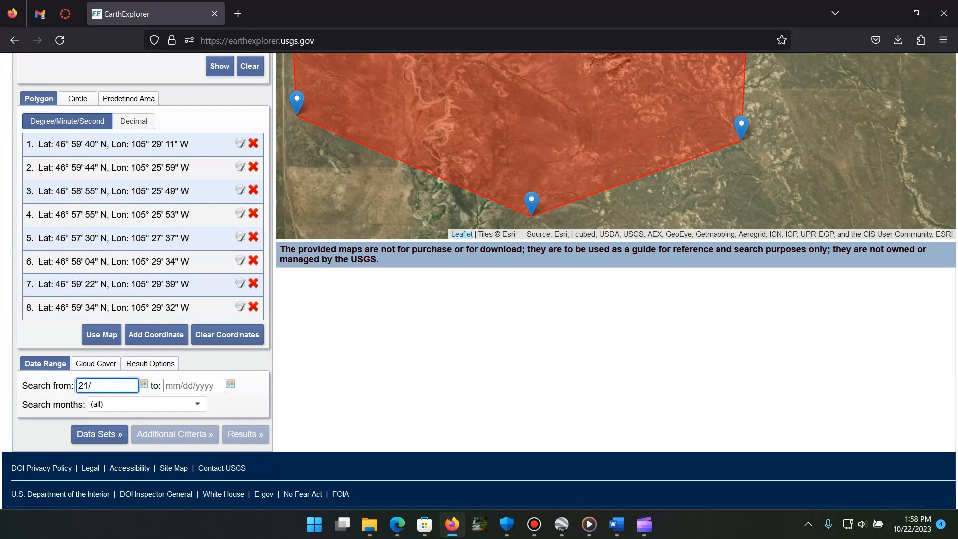
key(BackSpace)
key(BackSpace)
key(BackSpace)
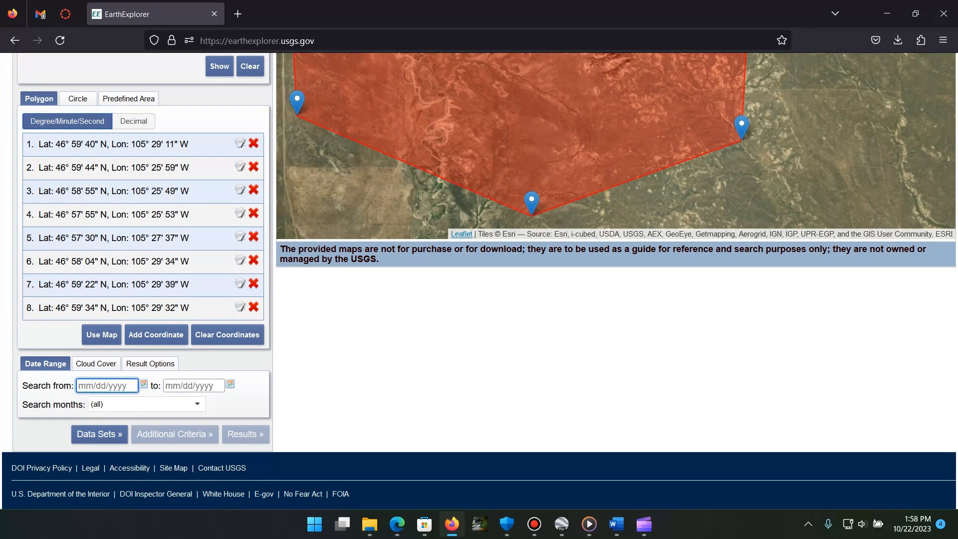
text(0)
key(BackSpace)
text(01)
text(/21)
key(BackSpace)
key(BackSpace)
text(02)
key(BackSpace)
text(1/2000)
Step: Set the end date of the search range to 12/30/2022
click(194, 386)
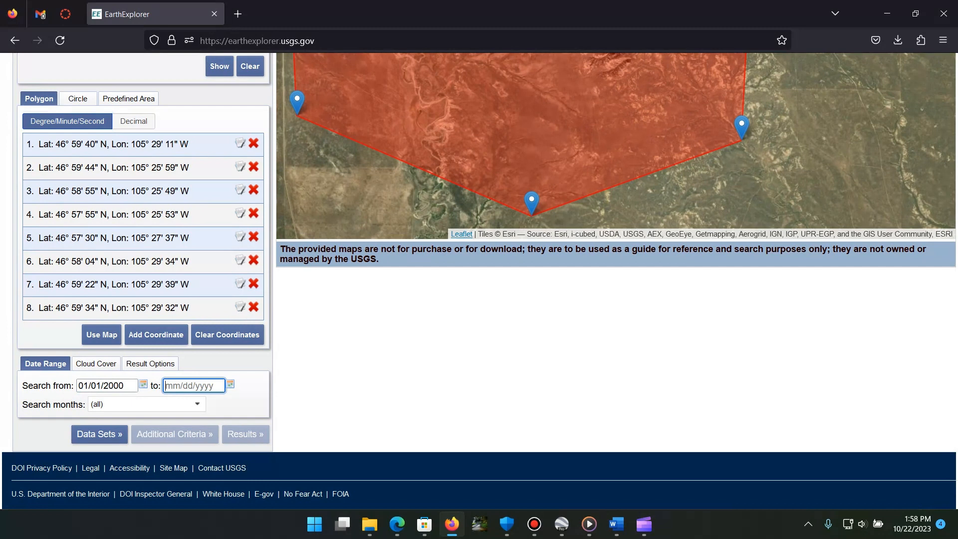
text(12/30/2022)
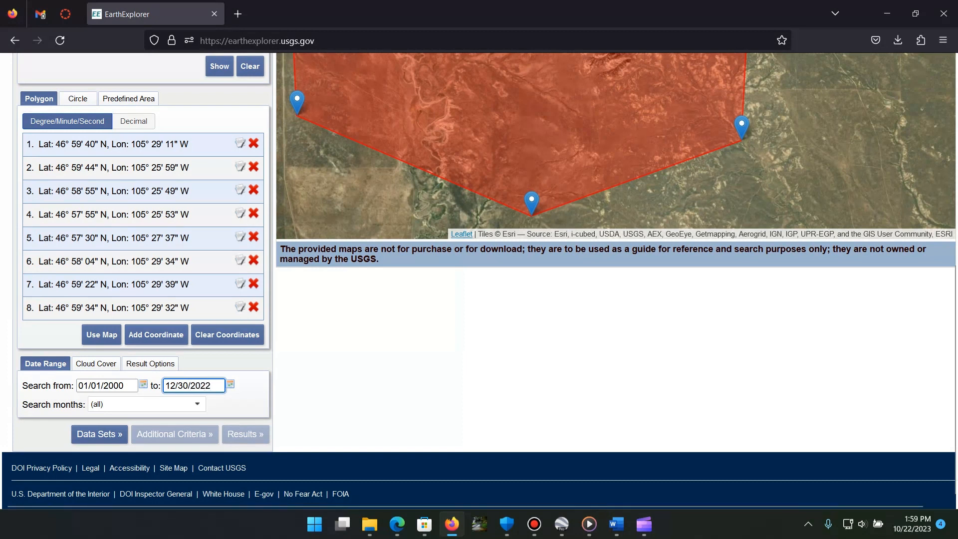
Step: Look through the search months options and leave all months selected
click(194, 404)
scroll(146, 444, down, 3)
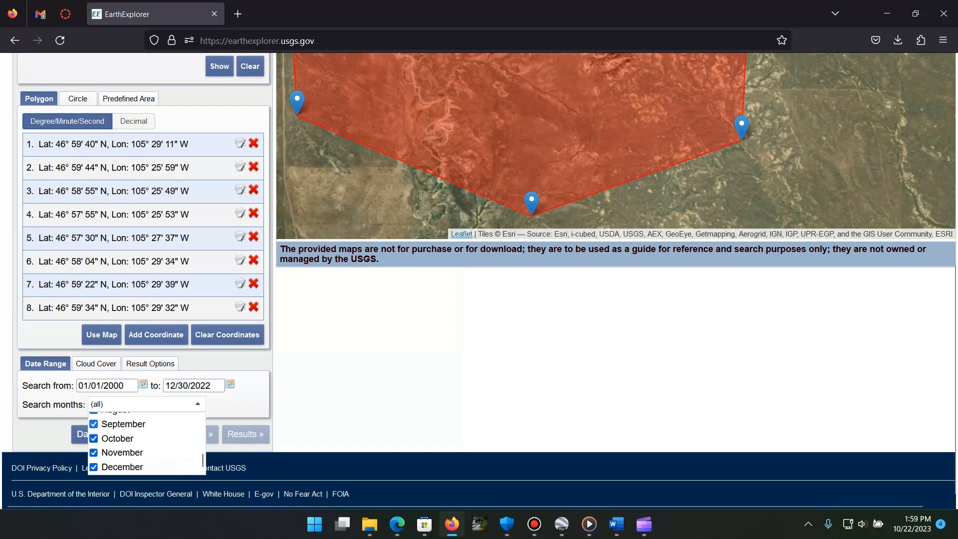
scroll(146, 444, up, 3)
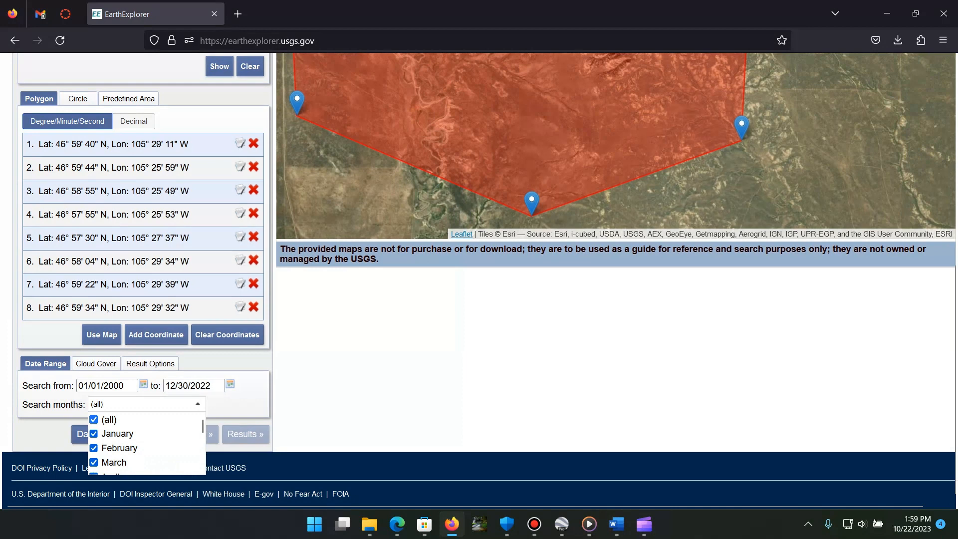
key(Escape)
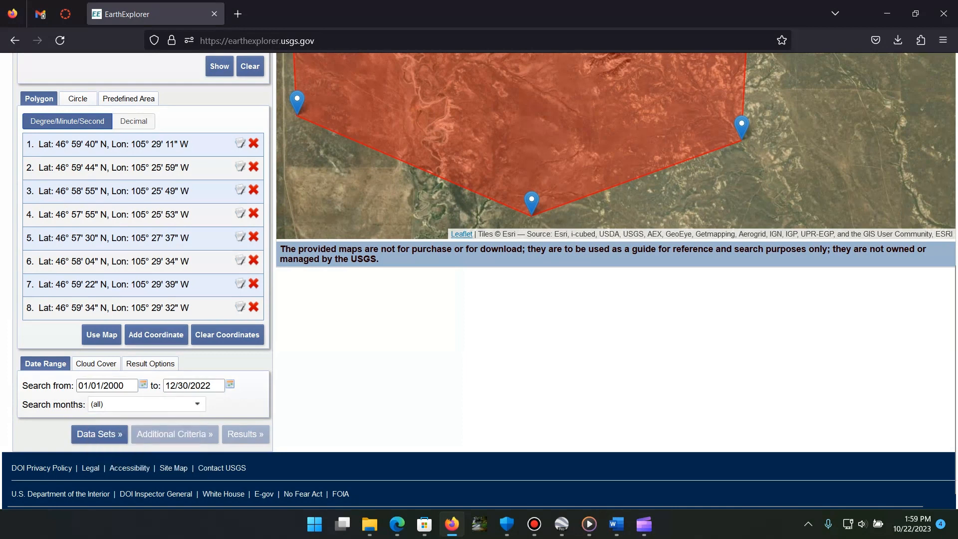
Step: Limit the cloud cover range to 0% - 0%, keeping unknown cloud cover values included
click(96, 363)
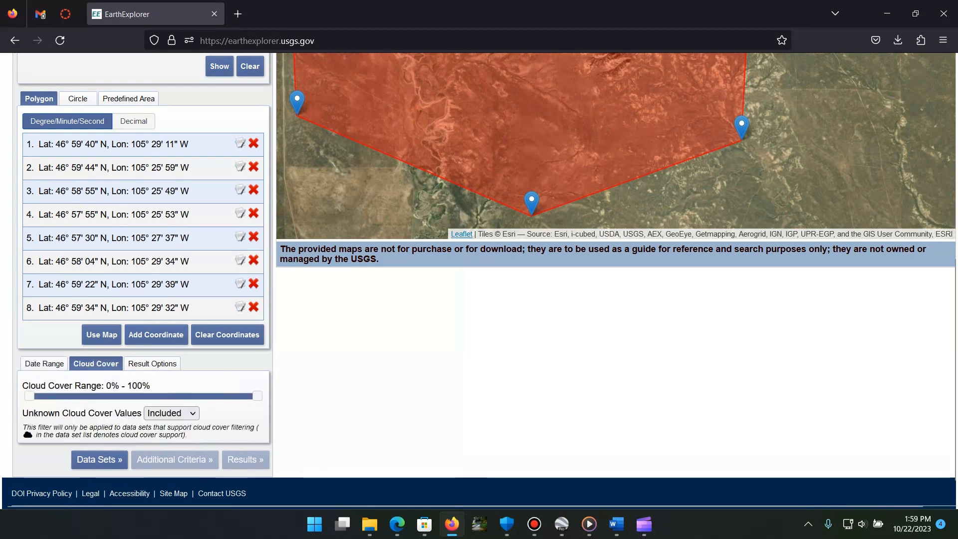
drag(257, 395, 30, 396)
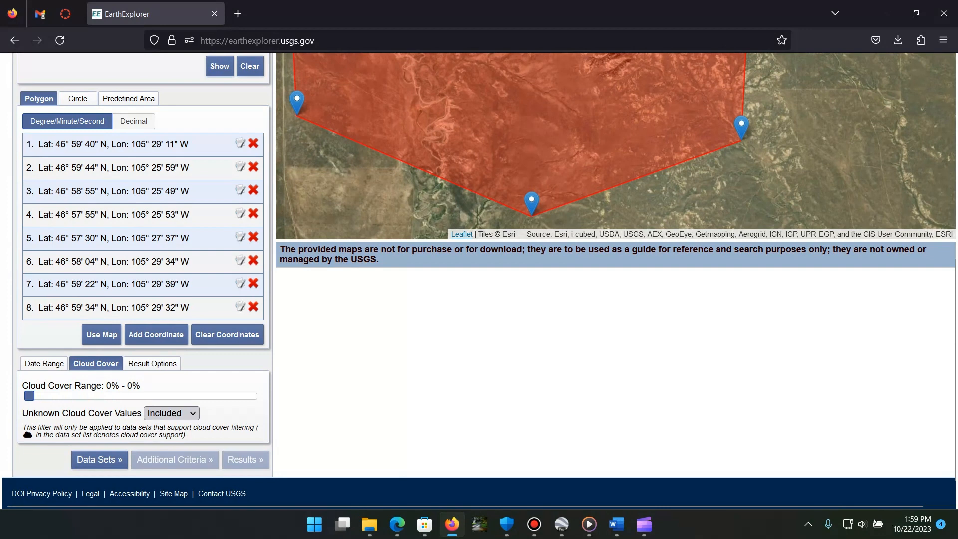
click(171, 413)
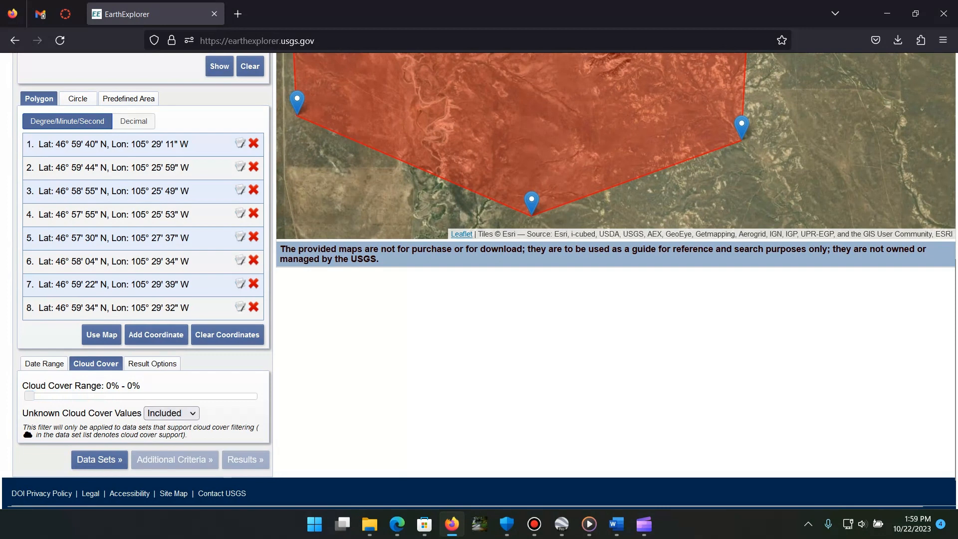
Step: Proceed from the search criteria to the data set selection and bring up the full category list
scroll(479, 279, up, 8)
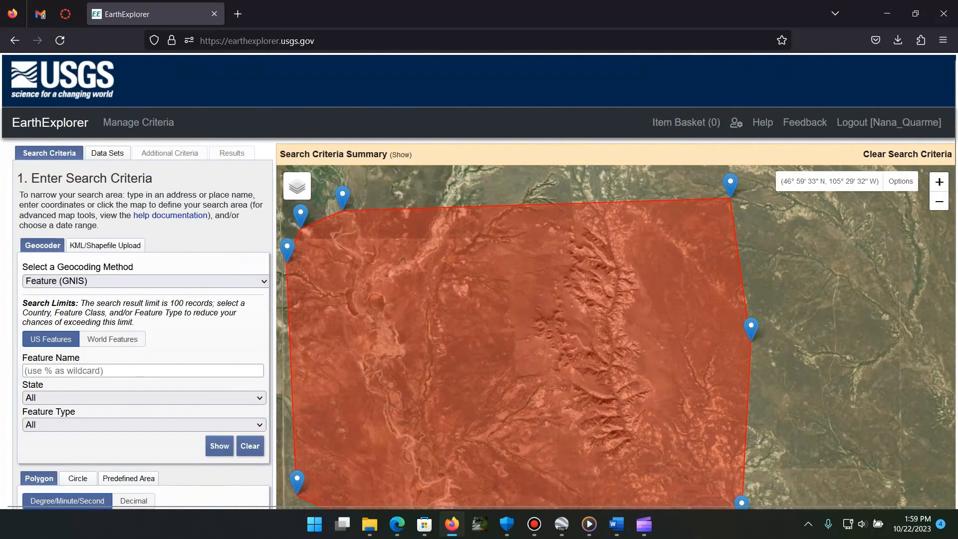
click(108, 153)
scroll(145, 319, down, 1)
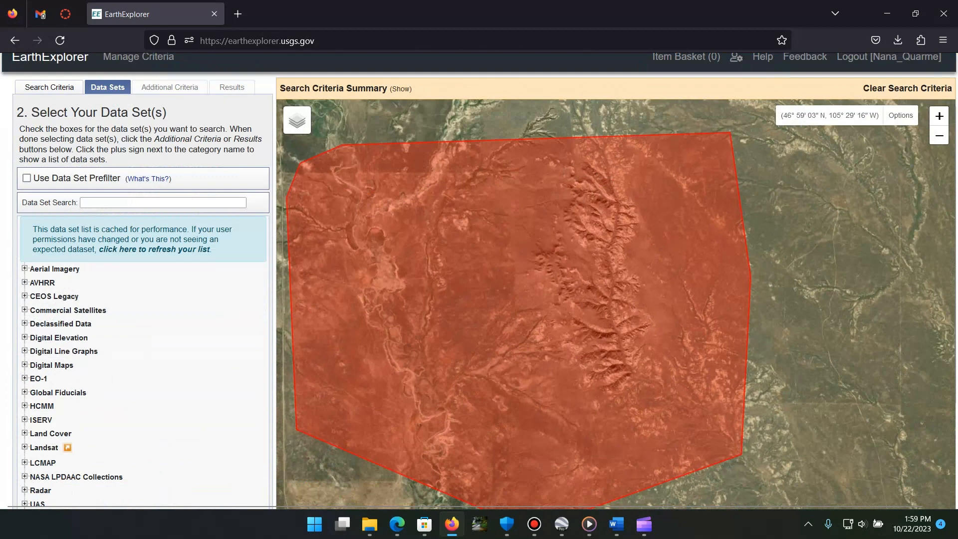
scroll(479, 279, down, 1)
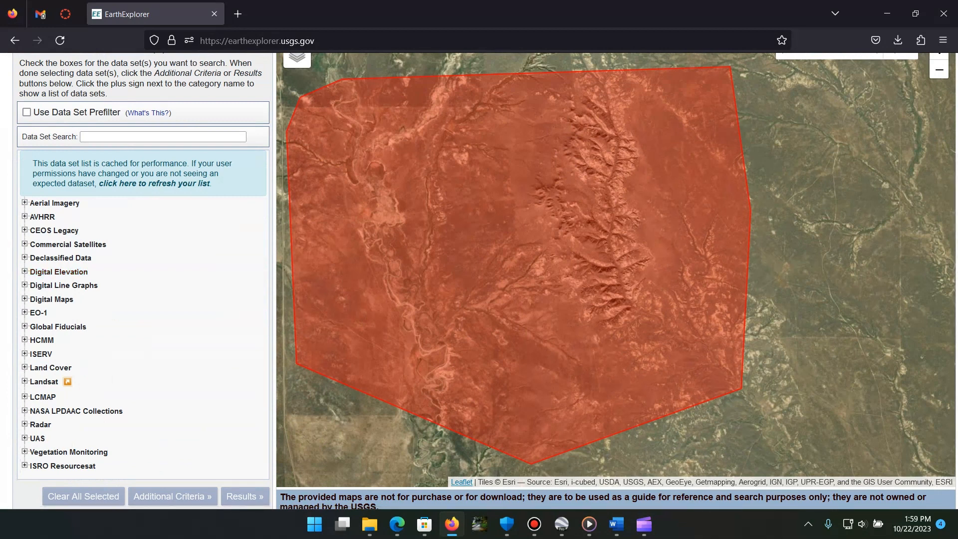
Step: Examine the data sets offered under Digital Elevation, Land Cover and Aerial Imagery, collapsing each category again
click(25, 271)
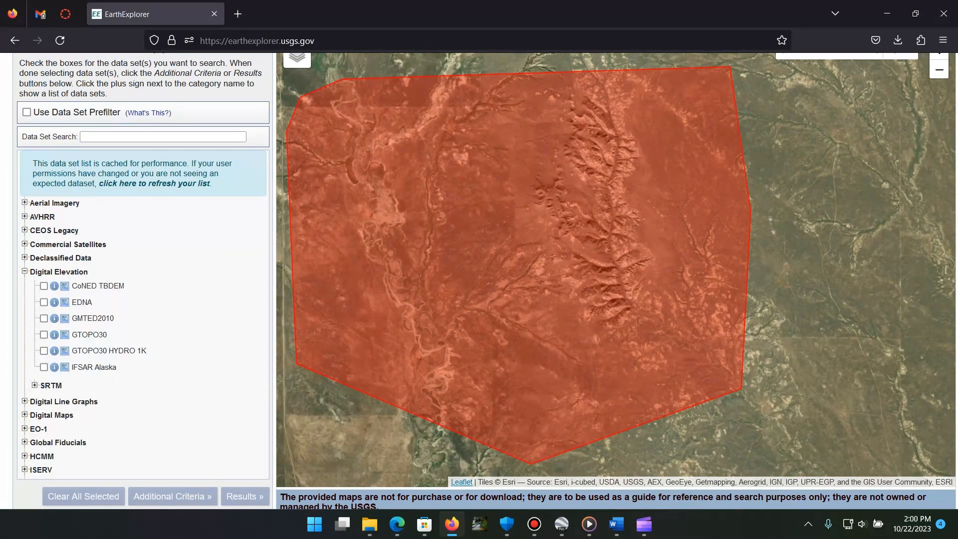
click(25, 271)
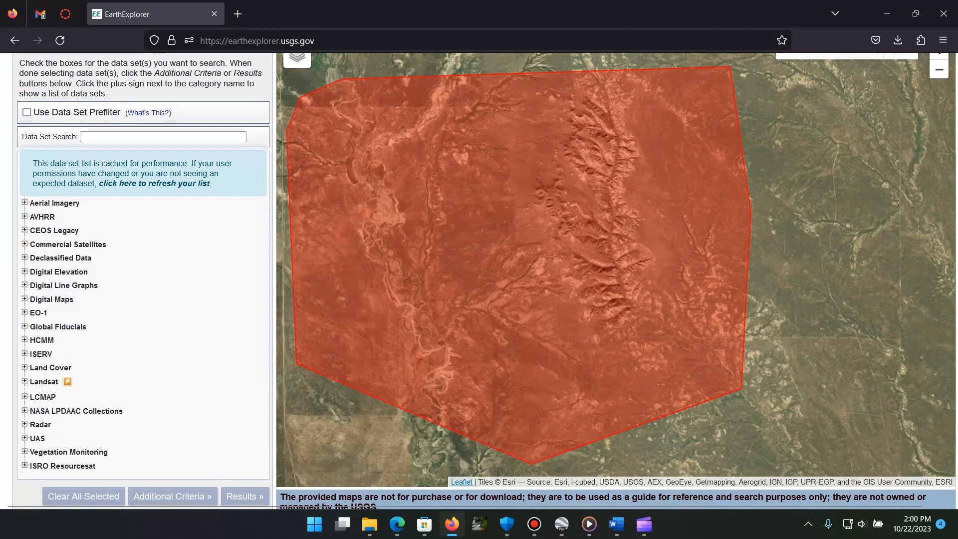
scroll(25, 271, down, 1)
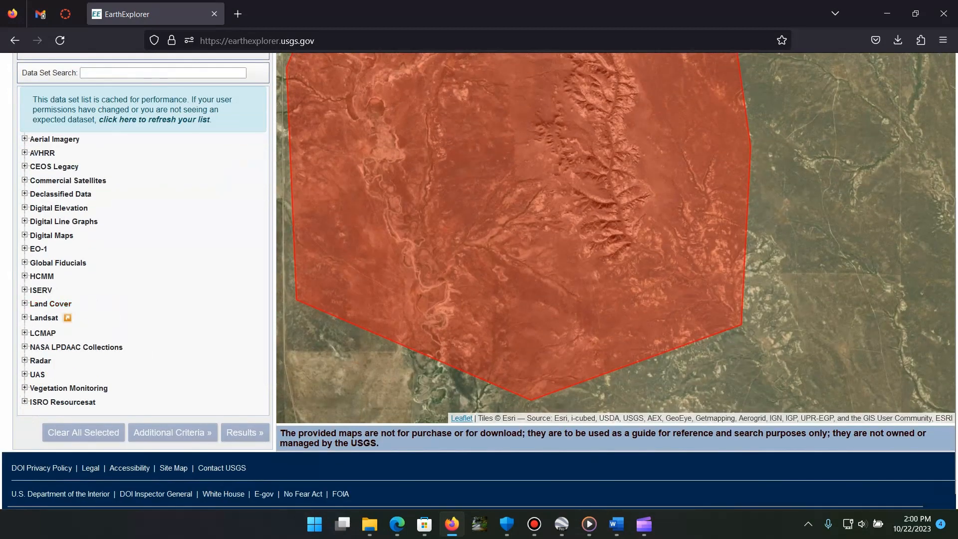
click(24, 303)
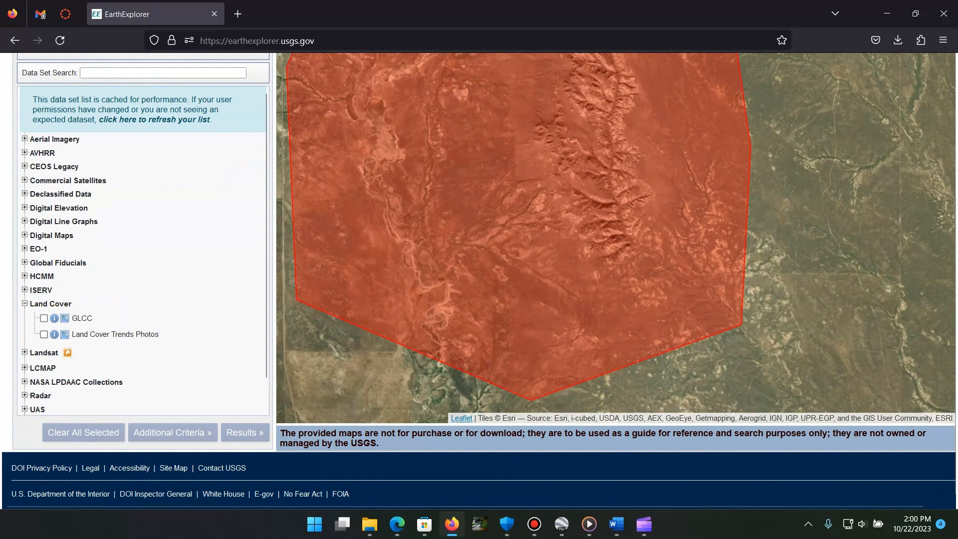
click(24, 303)
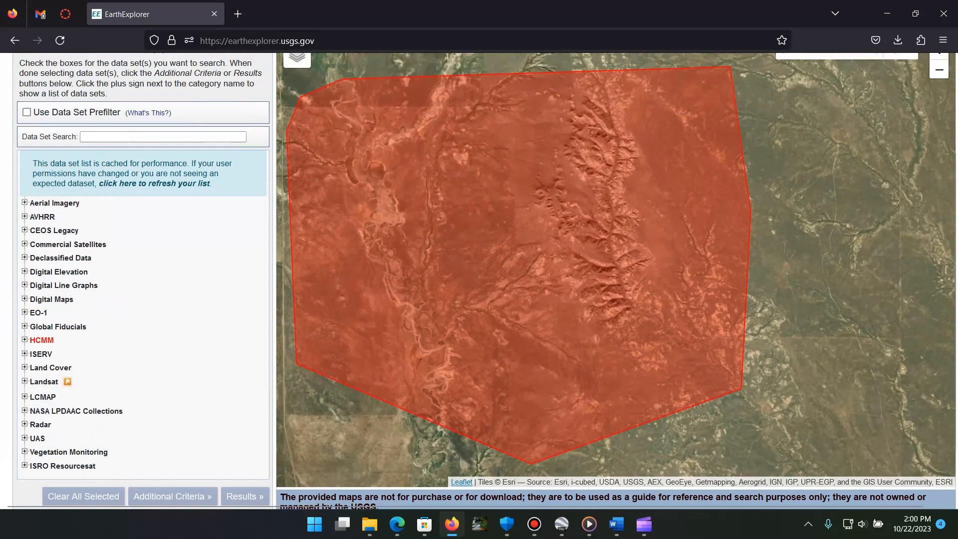
scroll(50, 271, up, 3)
click(52, 271)
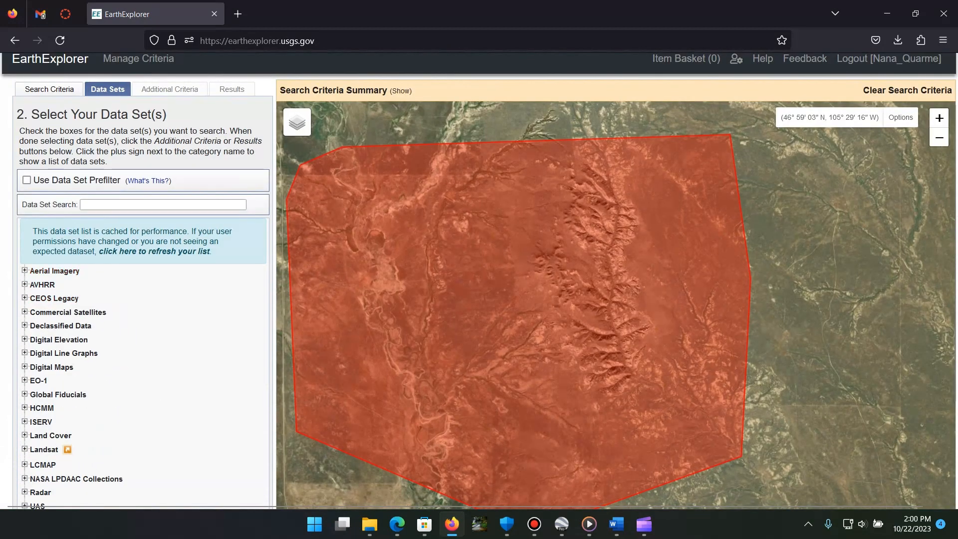
scroll(143, 361, down, 3)
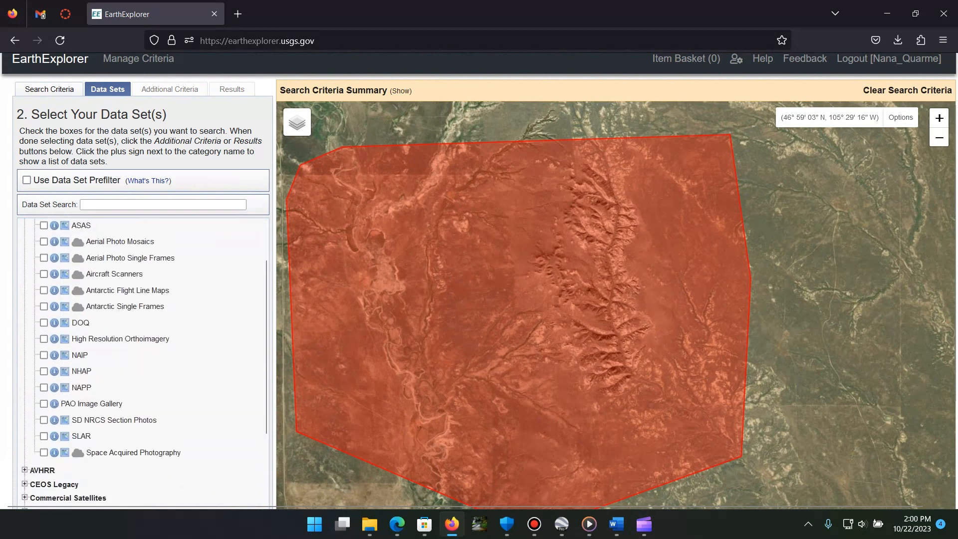
scroll(49, 264, up, 2)
click(52, 271)
scroll(52, 272, down, 3)
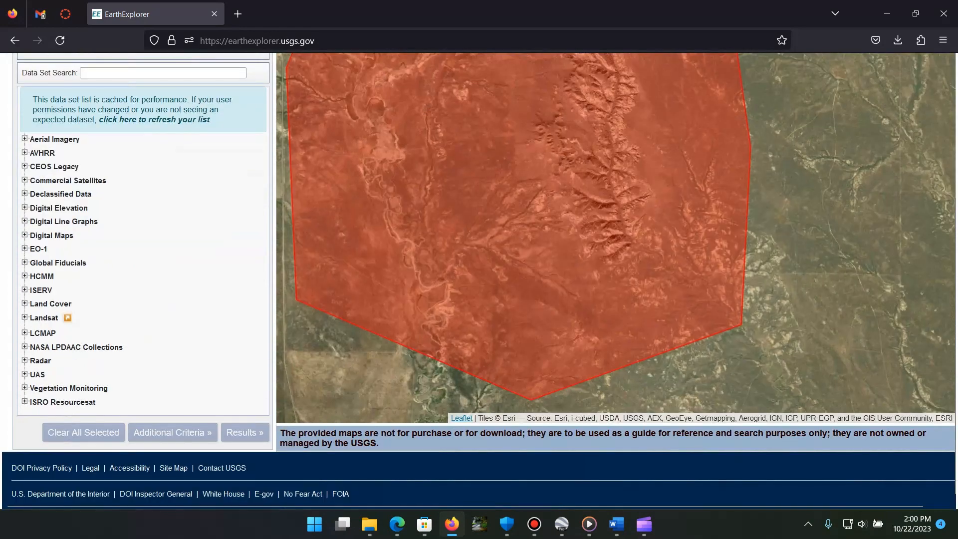
Step: Examine the data sets offered under Declassified Data, Digital Elevation and Digital Line Graphs
click(60, 194)
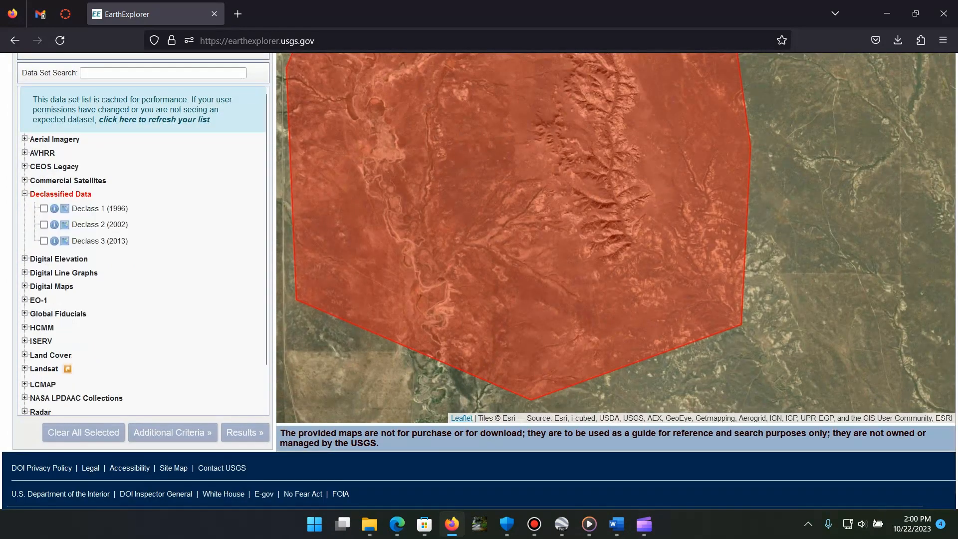
click(60, 194)
click(58, 207)
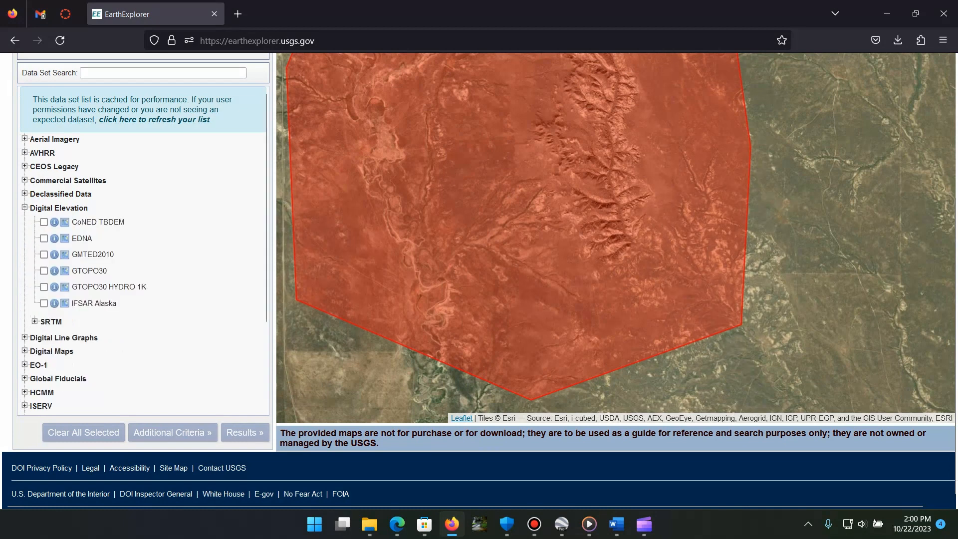
click(58, 207)
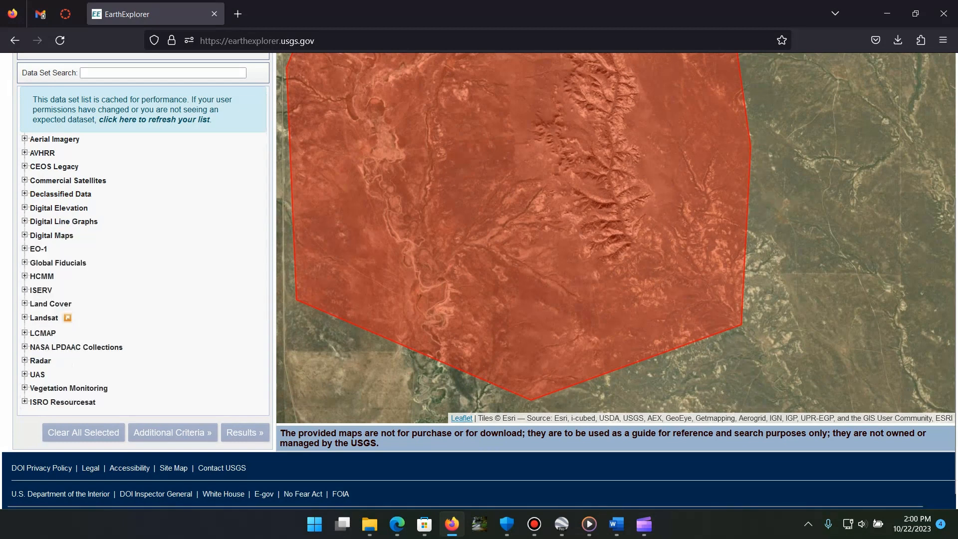
click(63, 221)
click(63, 222)
Step: Examine the Landsat Collection 2 Level-3 Science Products and C2 U.S. Analysis Ready Data sets, then collapse the category
click(43, 318)
scroll(114, 309, down, 1)
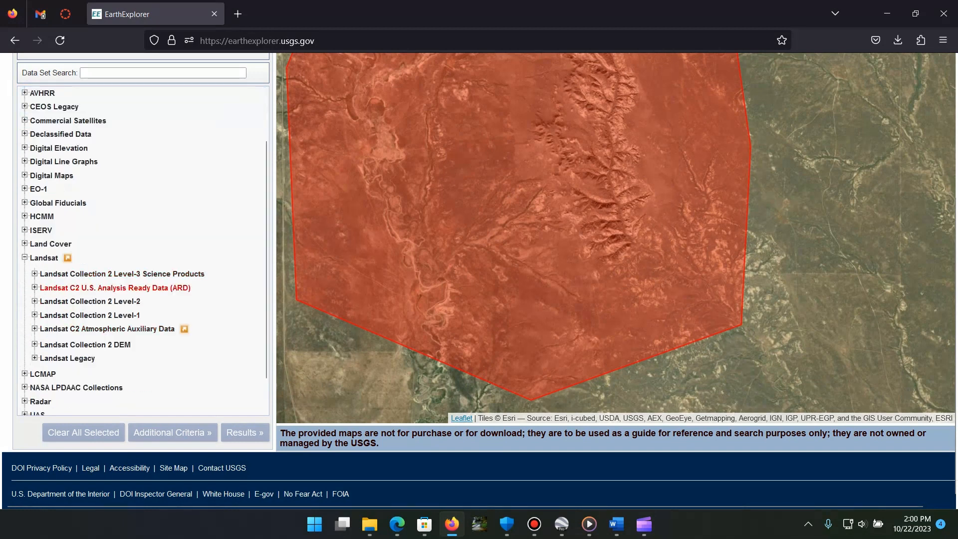
click(100, 273)
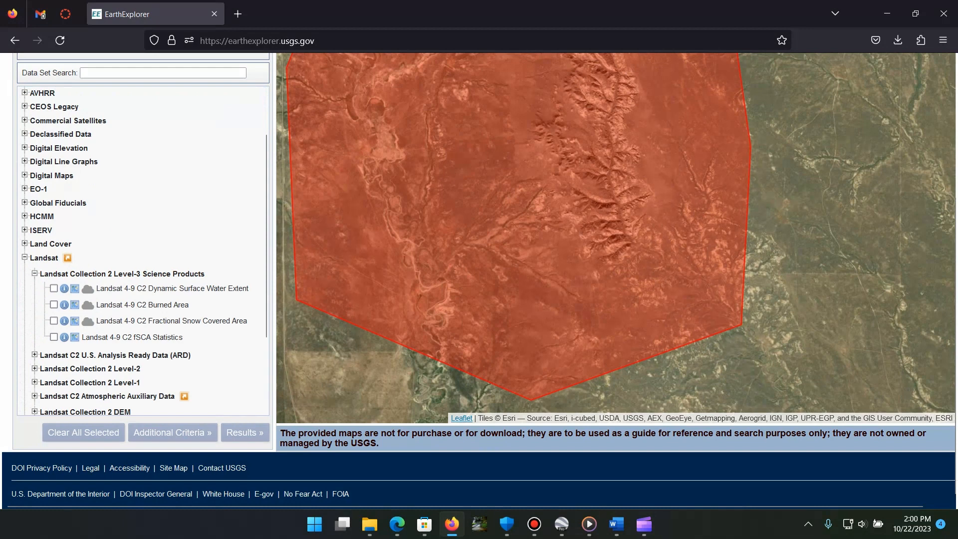
click(34, 273)
click(35, 288)
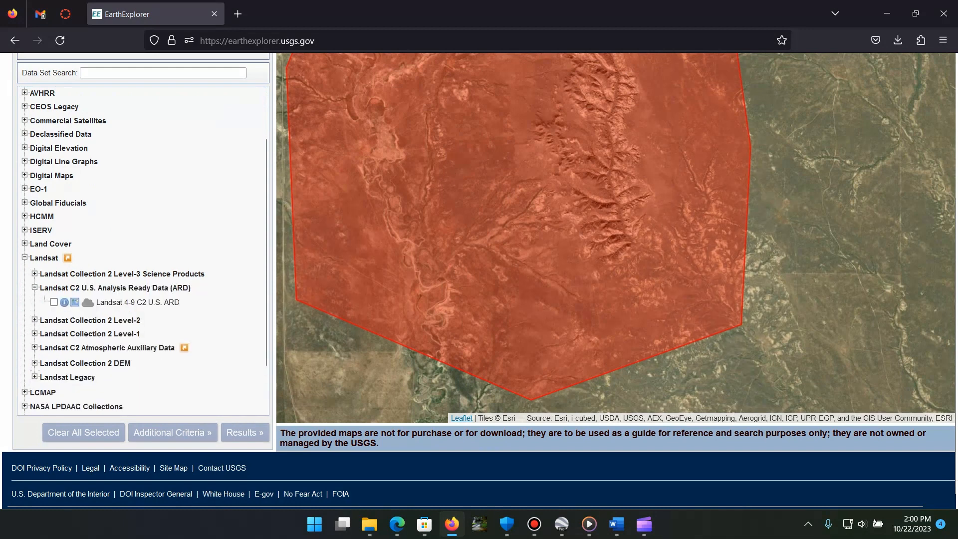
click(35, 287)
scroll(90, 301, down, 1)
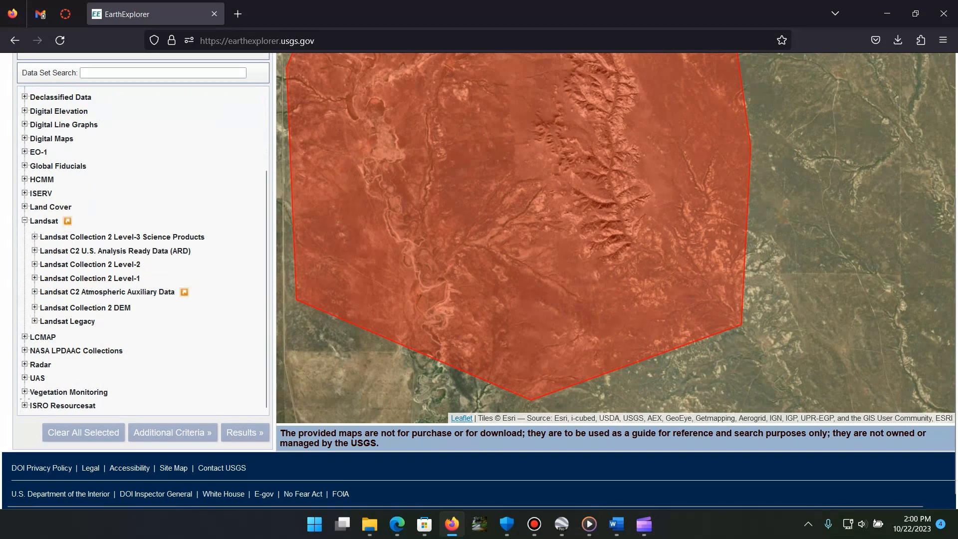
click(25, 220)
click(24, 220)
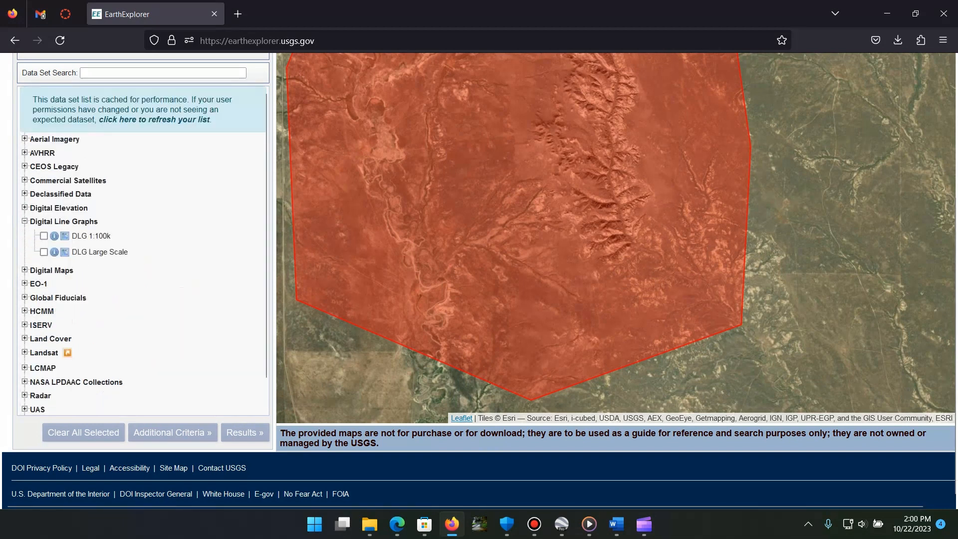
click(25, 221)
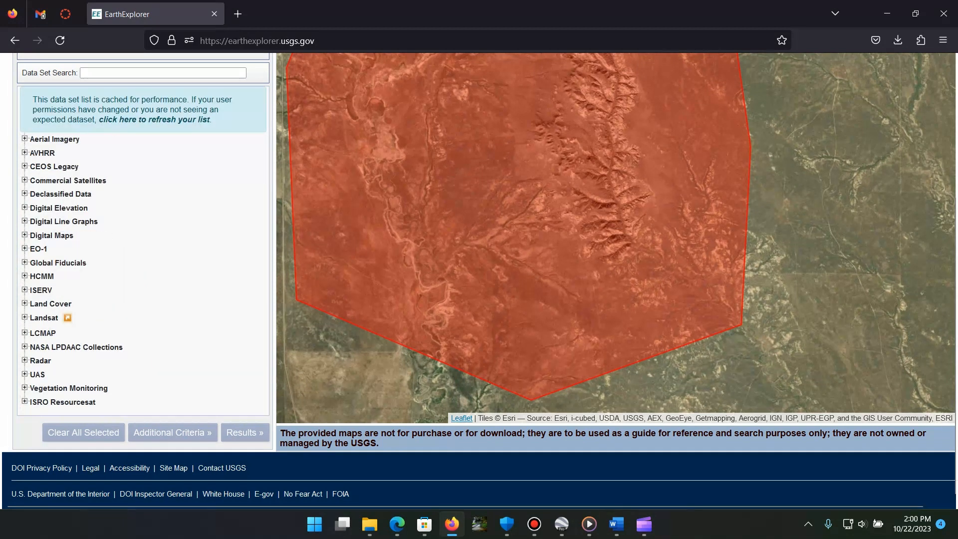
Step: Expand the Landsat category and compare the data sets under Collection 2 Level-1 and Level-2
click(44, 317)
scroll(75, 315, down, 2)
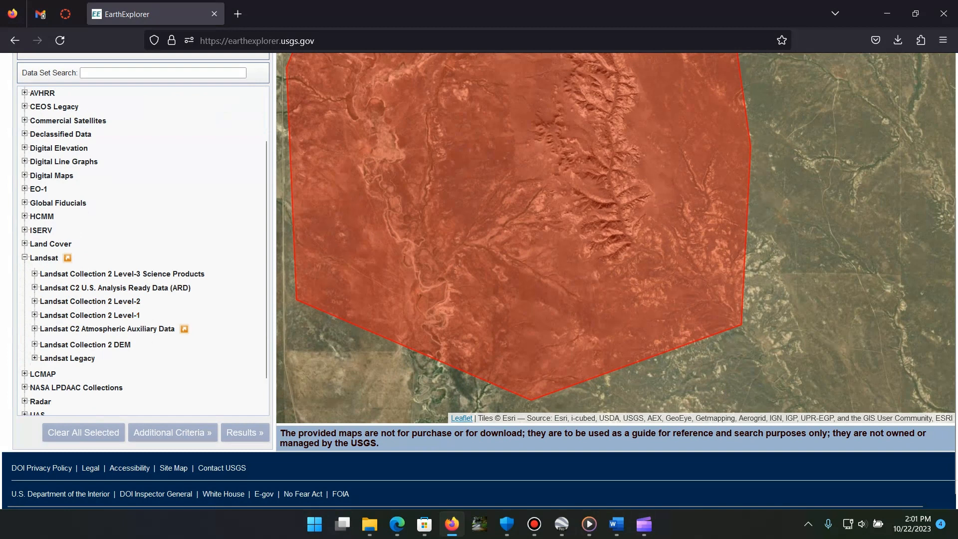
click(122, 315)
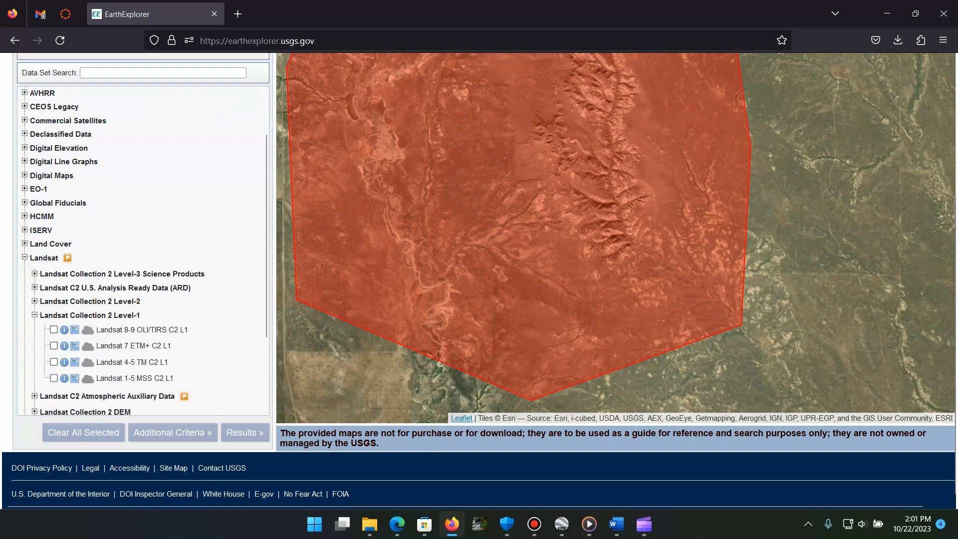
click(35, 314)
click(34, 301)
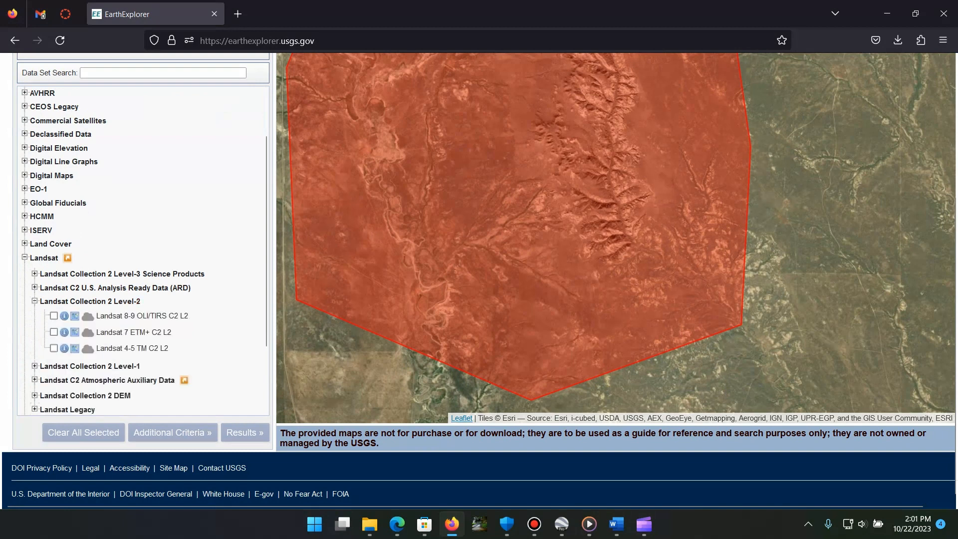
click(35, 301)
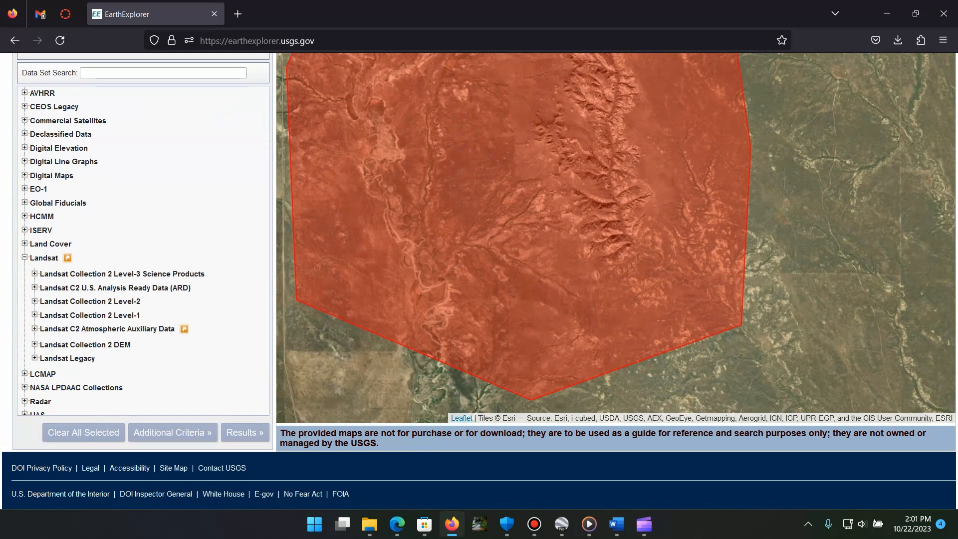
Step: Select the Landsat 8-9 OLI/TIRS C2 L2 data set under Landsat Collection 2 Level-2 and collapse that group
click(34, 302)
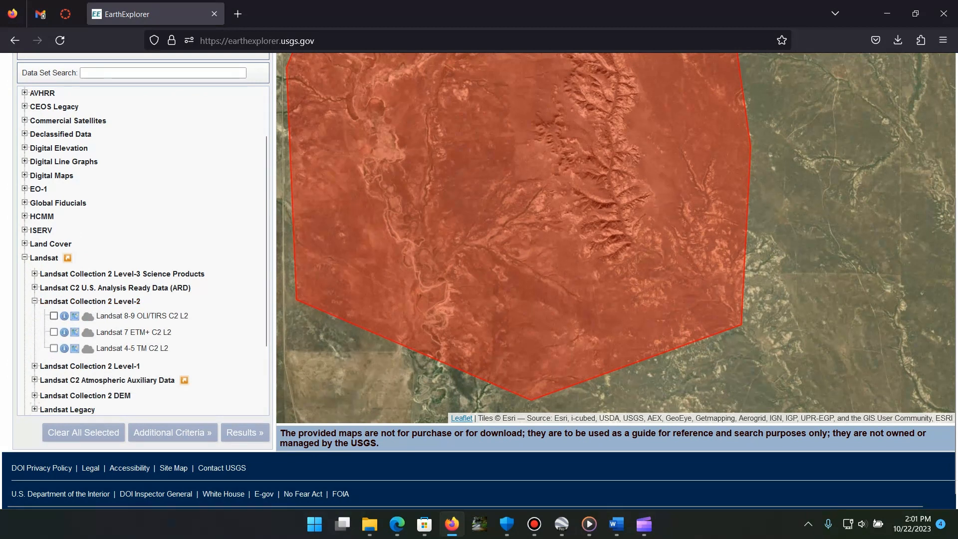
click(53, 315)
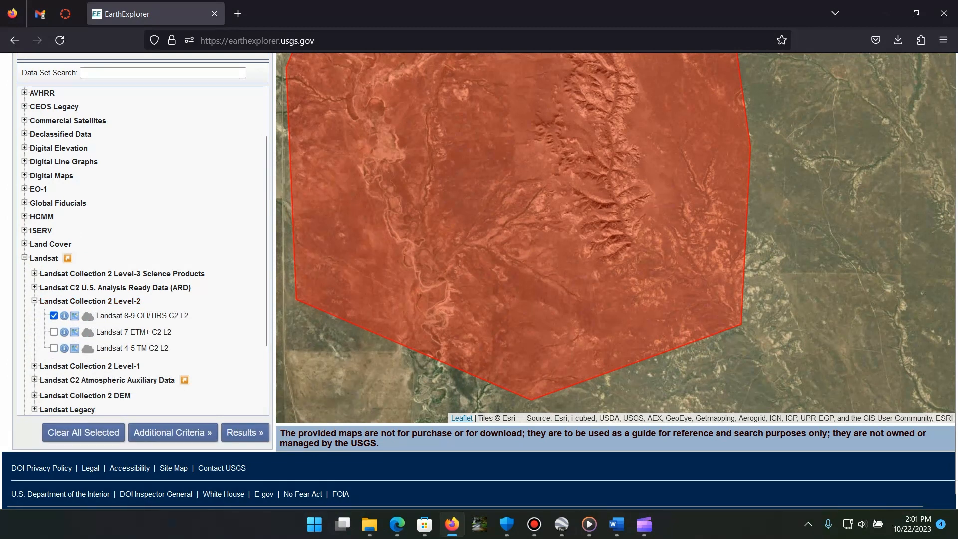
click(35, 301)
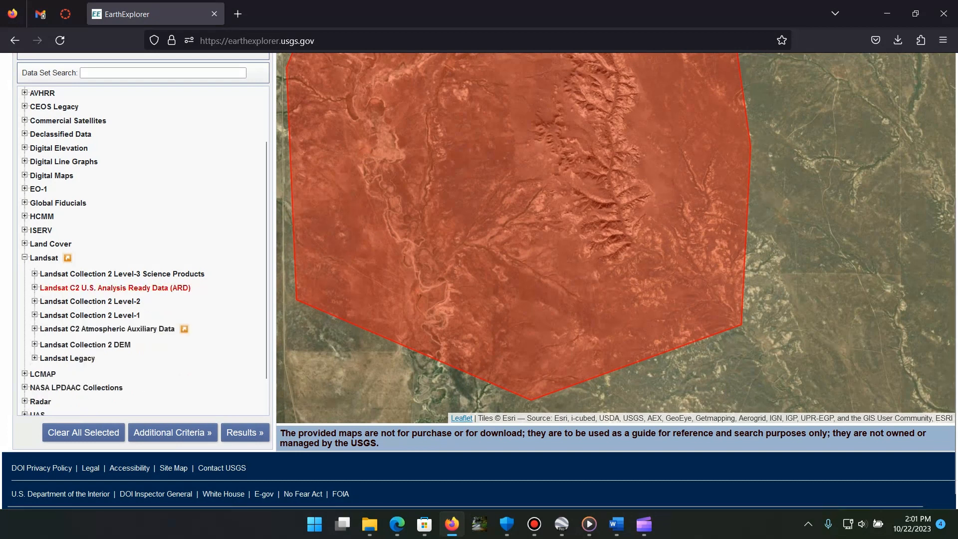
scroll(143, 250, up, 2)
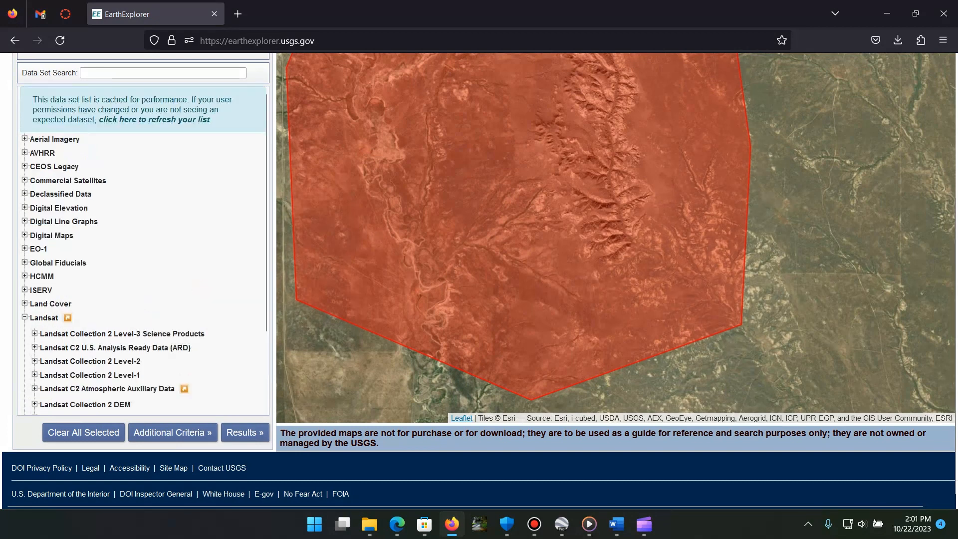
scroll(143, 250, up, 4)
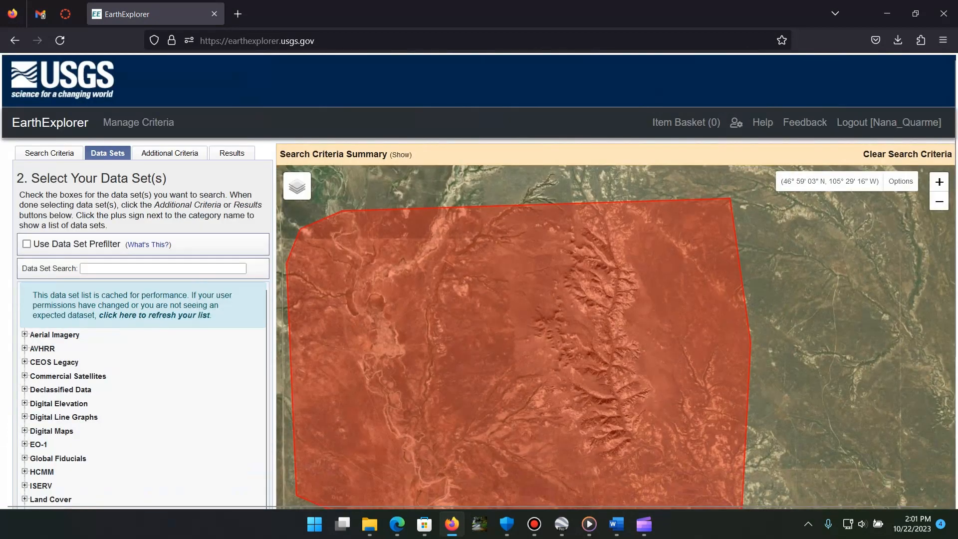
Step: Review the optional additional criteria offered for the Landsat 8-9 OLI/TIRS C2 L2 data set
click(170, 153)
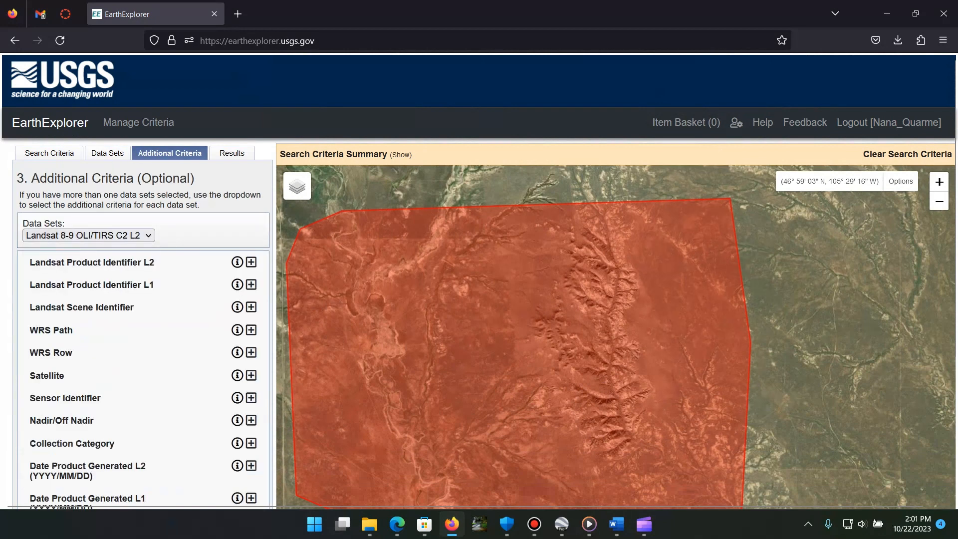
scroll(143, 249, down, 4)
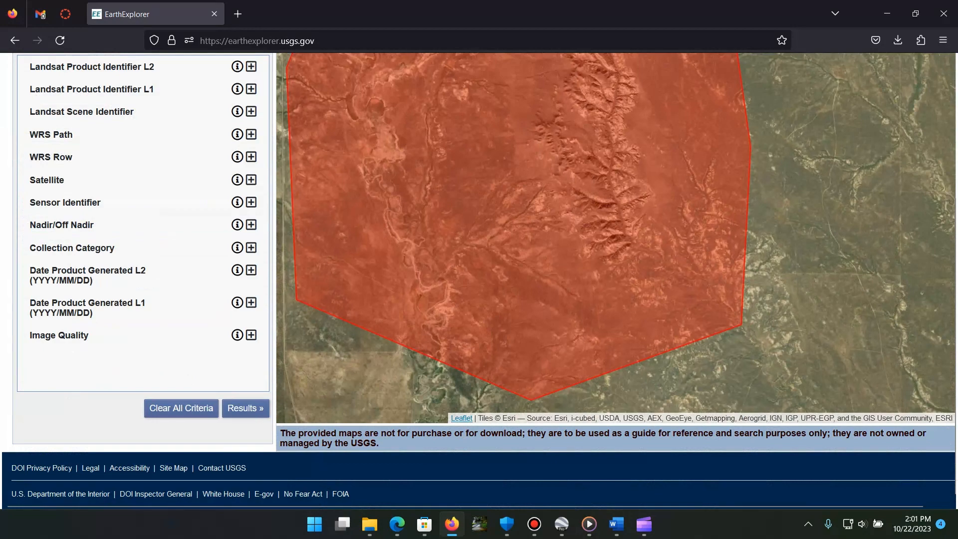
scroll(479, 279, up, 3)
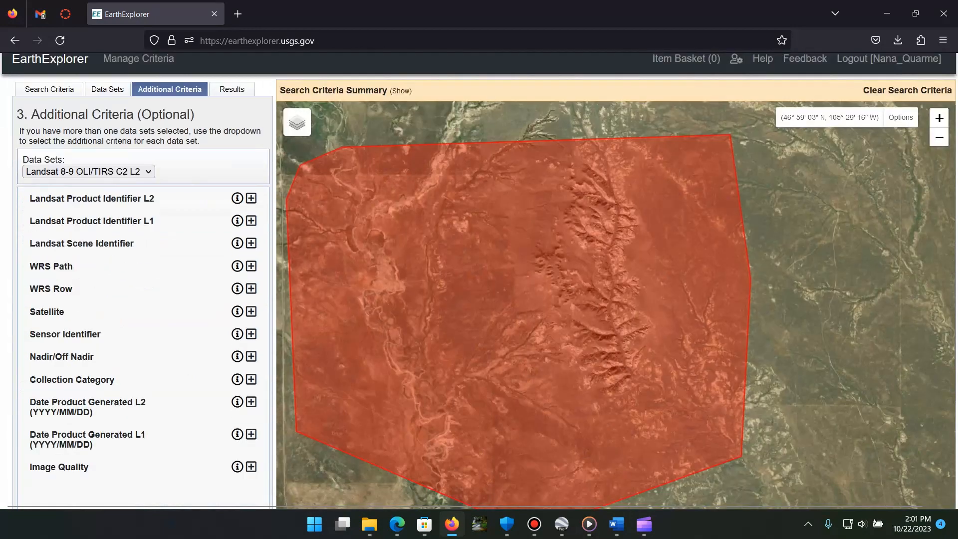
scroll(479, 279, down, 3)
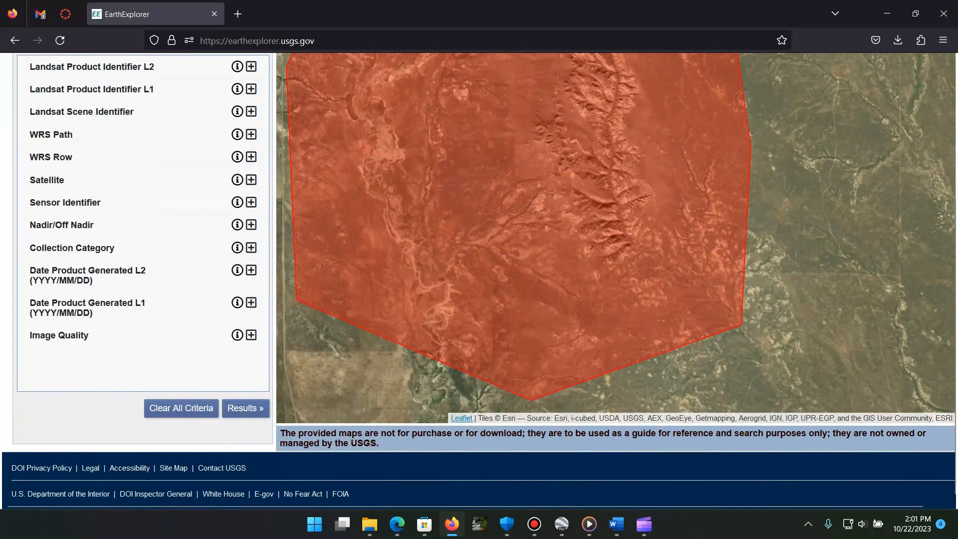
scroll(478, 280, up, 4)
Step: Run the search for Landsat 8-9 OLI/TIRS C2 L2 scenes and look through the first page of results
click(232, 153)
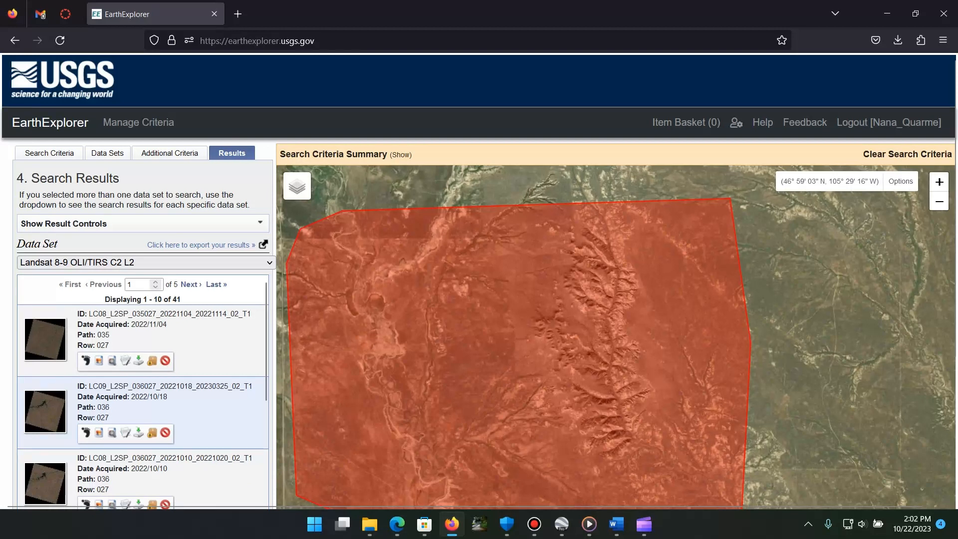
scroll(142, 391, down, 5)
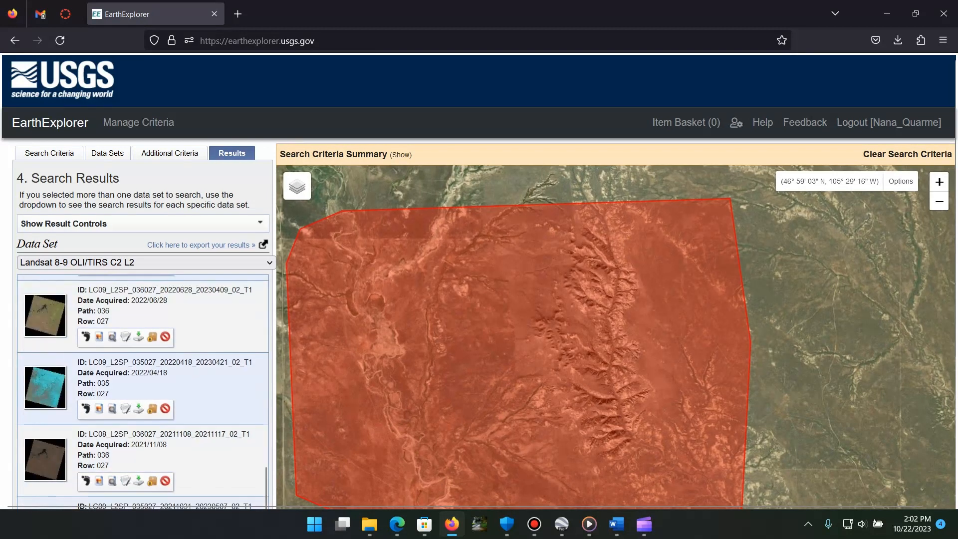
scroll(142, 392, down, 4)
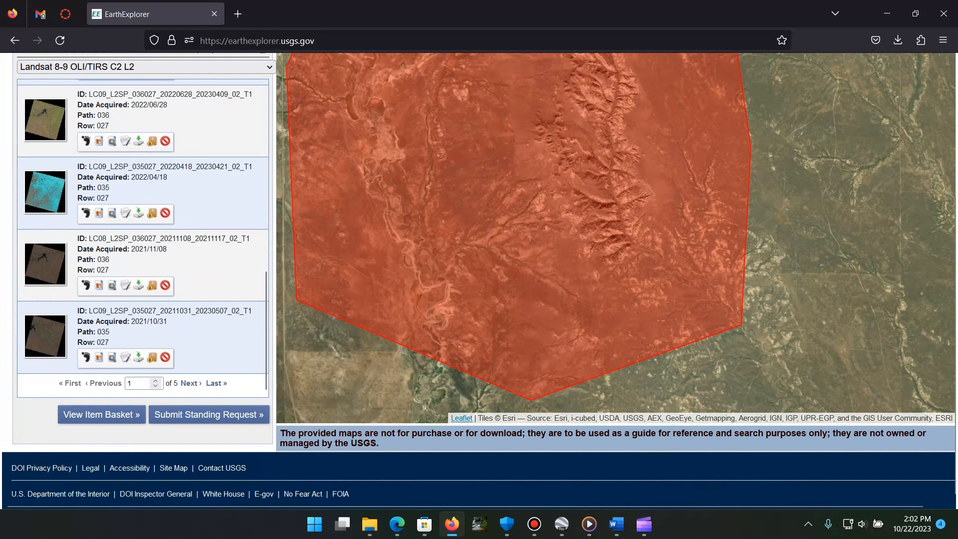
scroll(143, 238, up, 5)
scroll(143, 238, down, 5)
scroll(143, 239, up, 10)
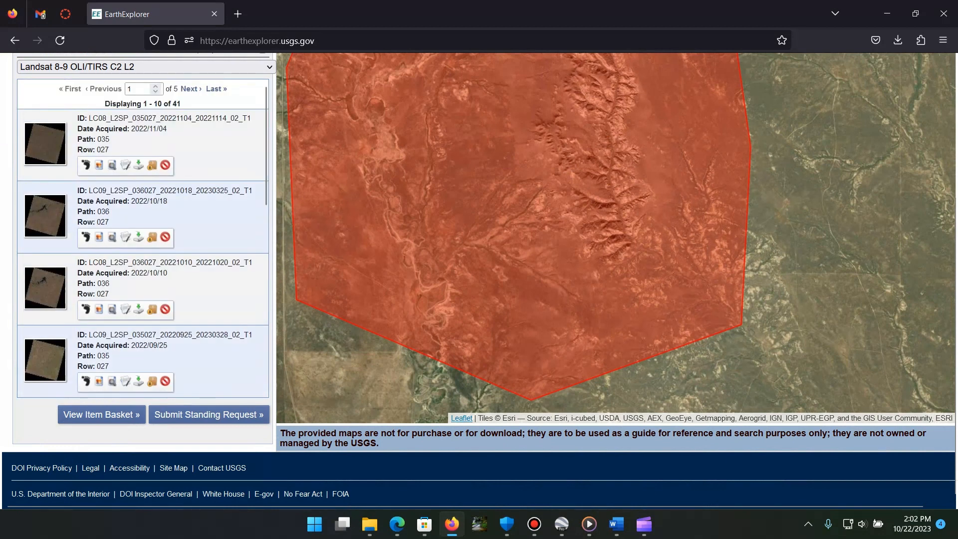
Step: Show the footprint of the scene acquired 2022/11/04 on the map, inspect its coverage of the search polygon, and hide it
scroll(599, 209, up, 2)
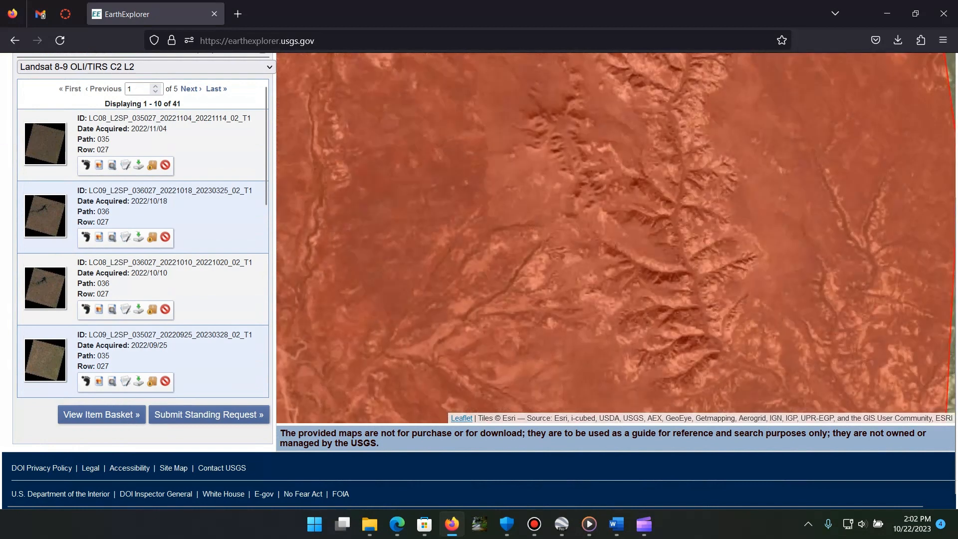
scroll(598, 209, down, 3)
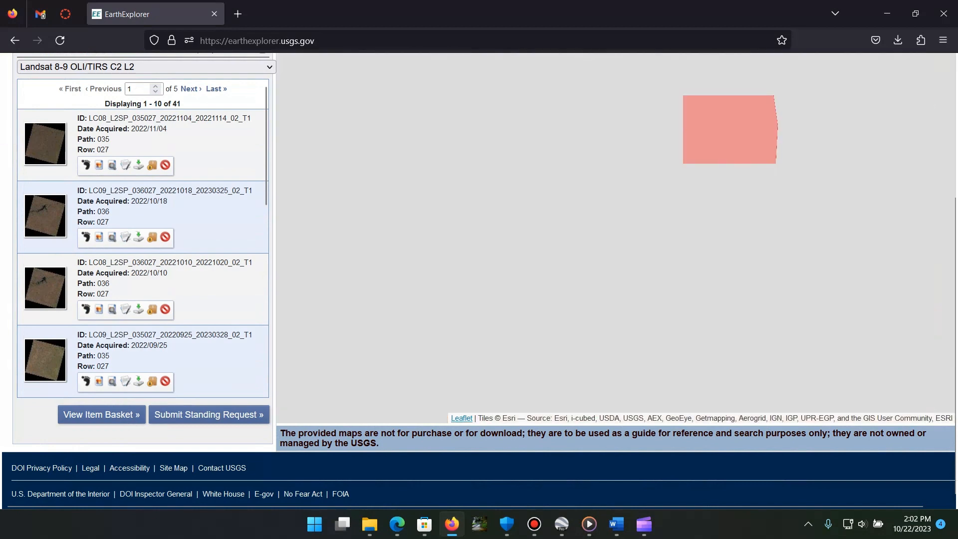
scroll(743, 125, up, 1)
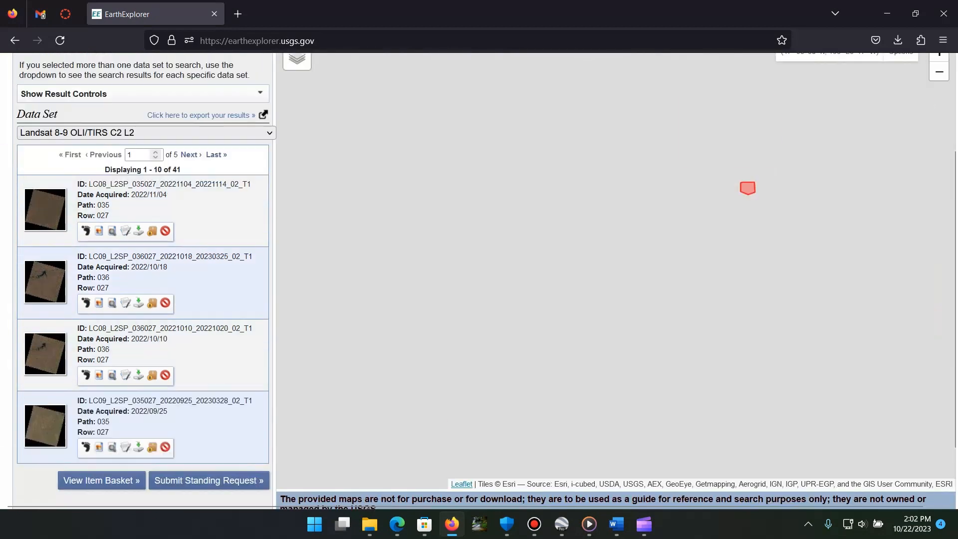
drag(765, 175, 568, 232)
scroll(569, 231, up, 2)
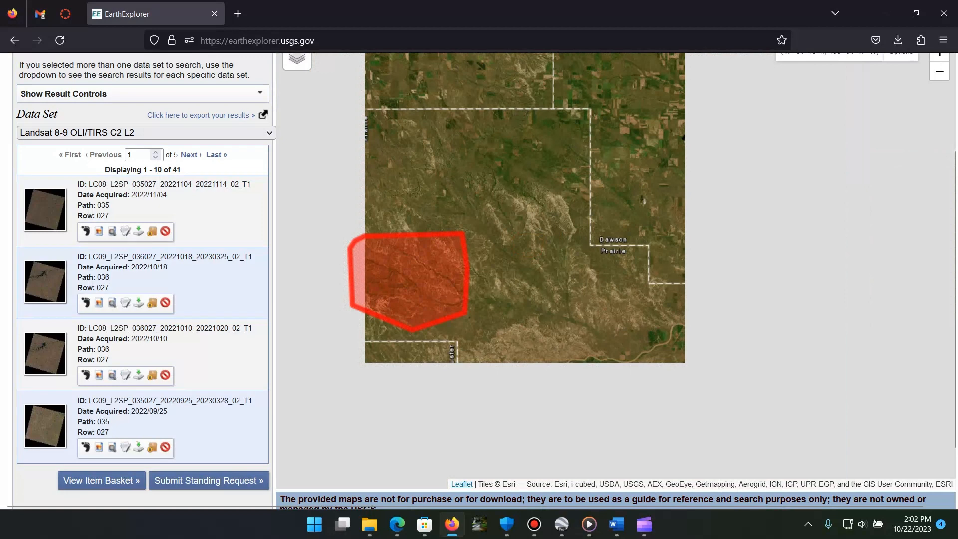
drag(394, 276, 508, 257)
scroll(508, 257, up, 1)
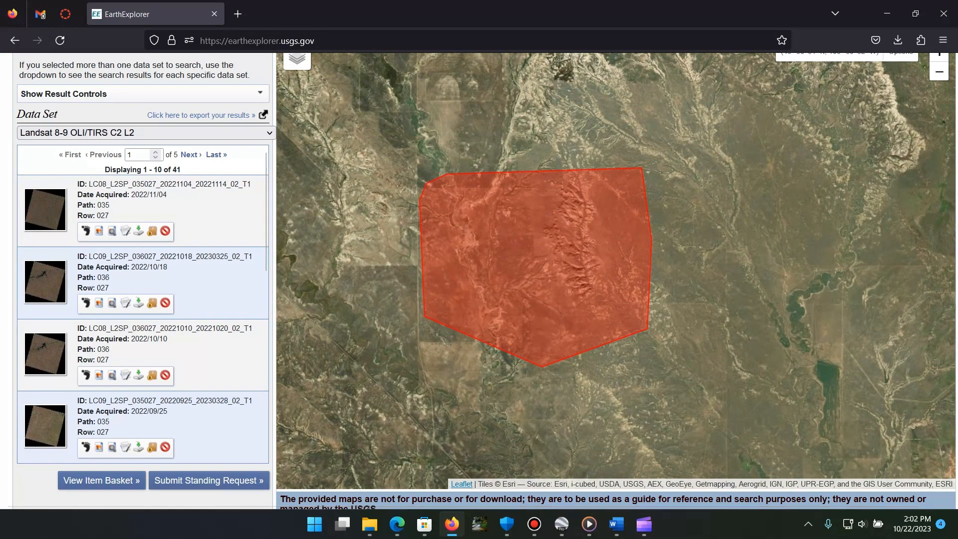
click(86, 231)
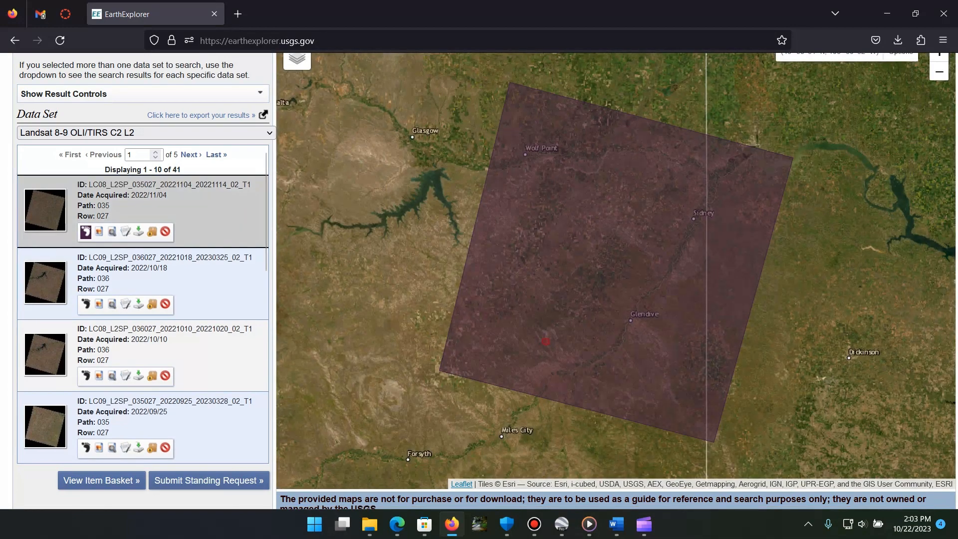
drag(593, 228, 564, 206)
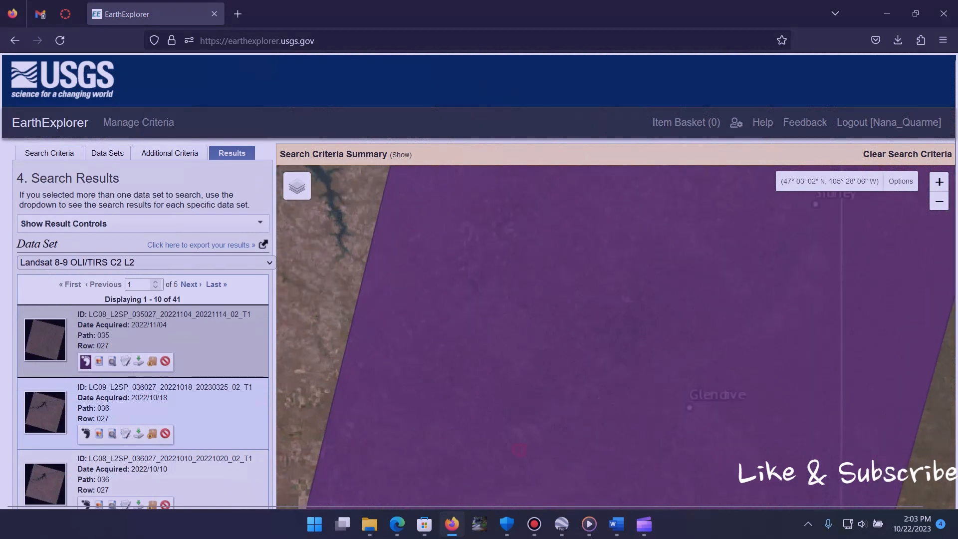
scroll(518, 417, up, 3)
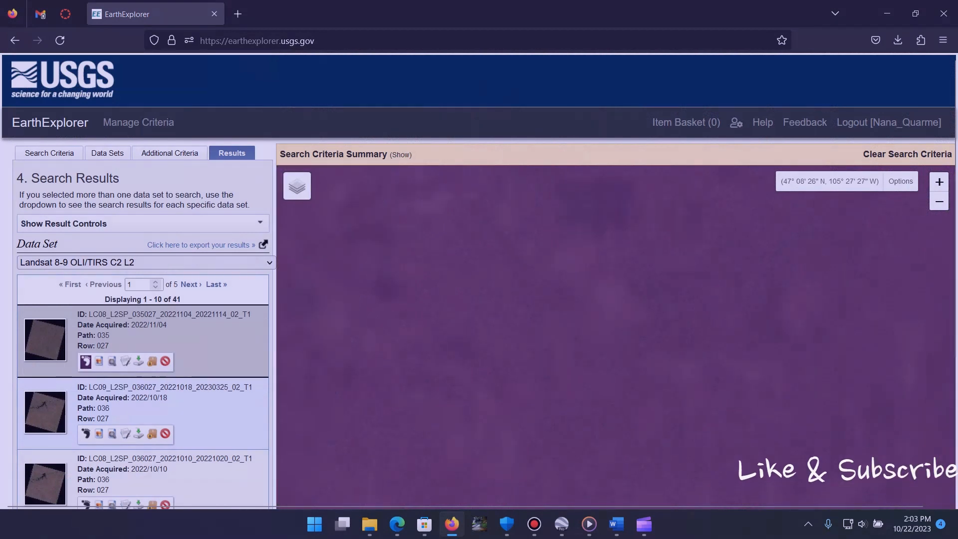
scroll(519, 416, down, 3)
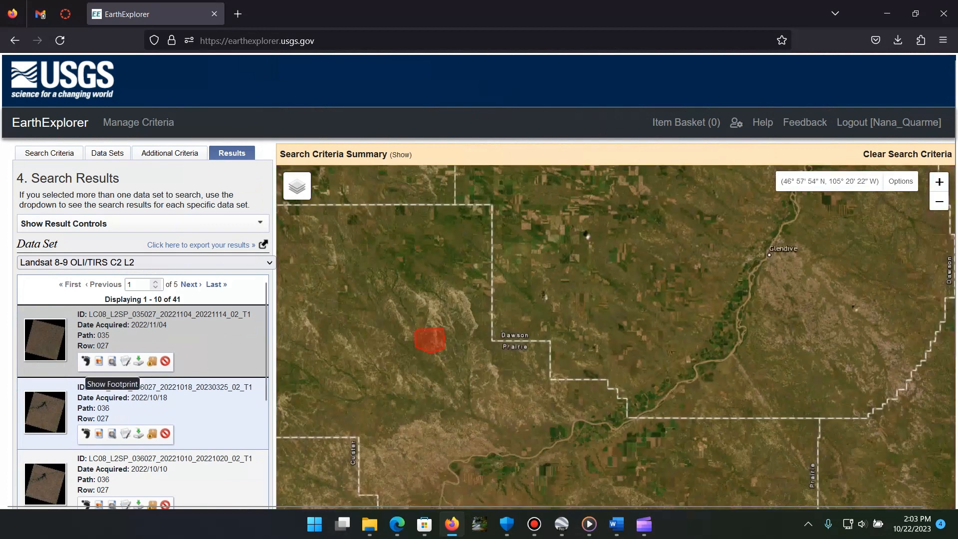
Step: Compare the footprints of the 2022/10/18 and 2022/11/04 scenes on the map, leaving only the 2022/11/04 footprint displayed
click(85, 433)
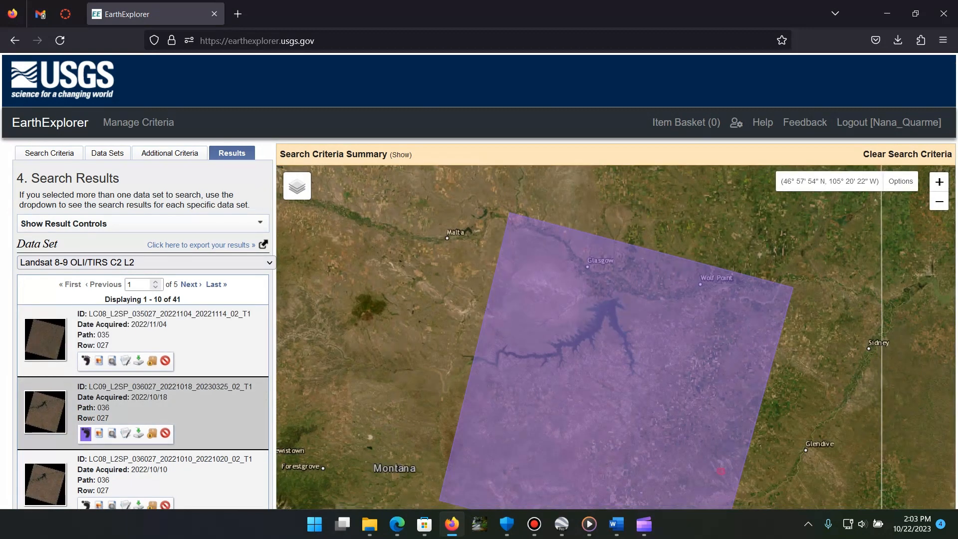
drag(486, 438, 452, 295)
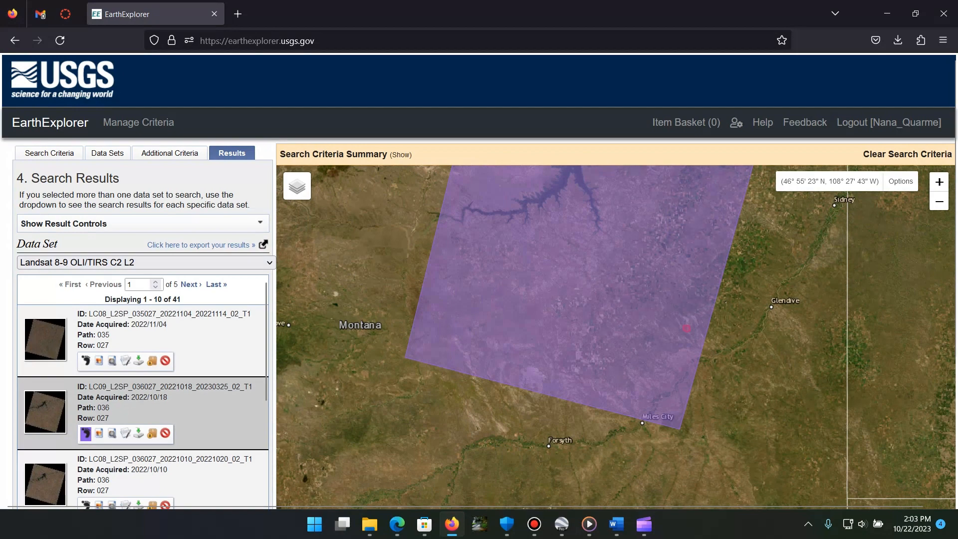
drag(686, 328, 632, 470)
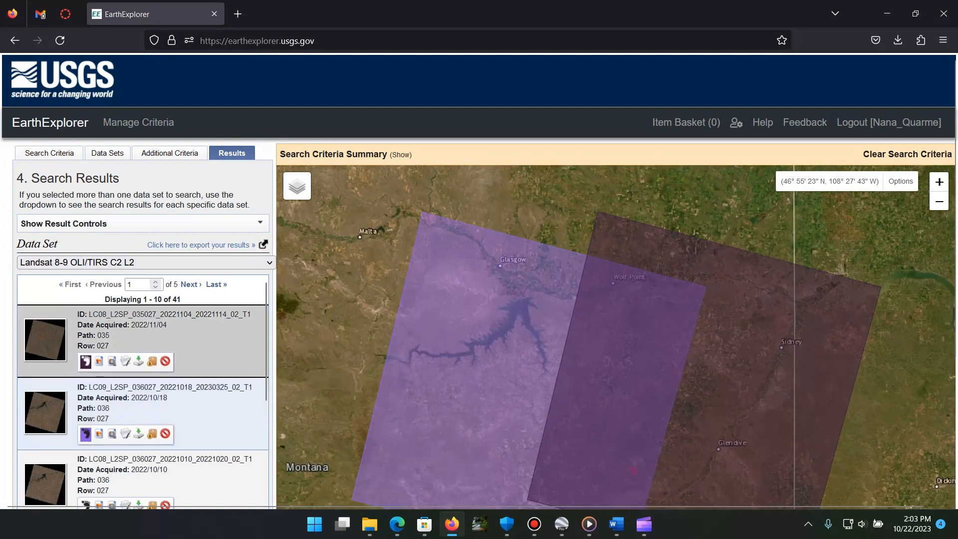
click(86, 433)
drag(547, 434, 529, 336)
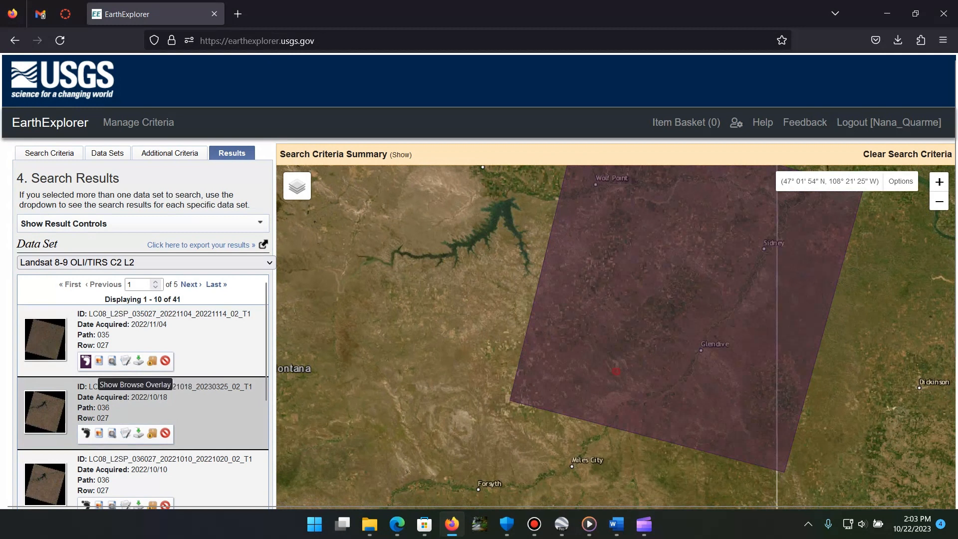
Step: Examine the browse image and product identifiers in the metadata of the 2022/11/04 scene, and close the display
click(125, 361)
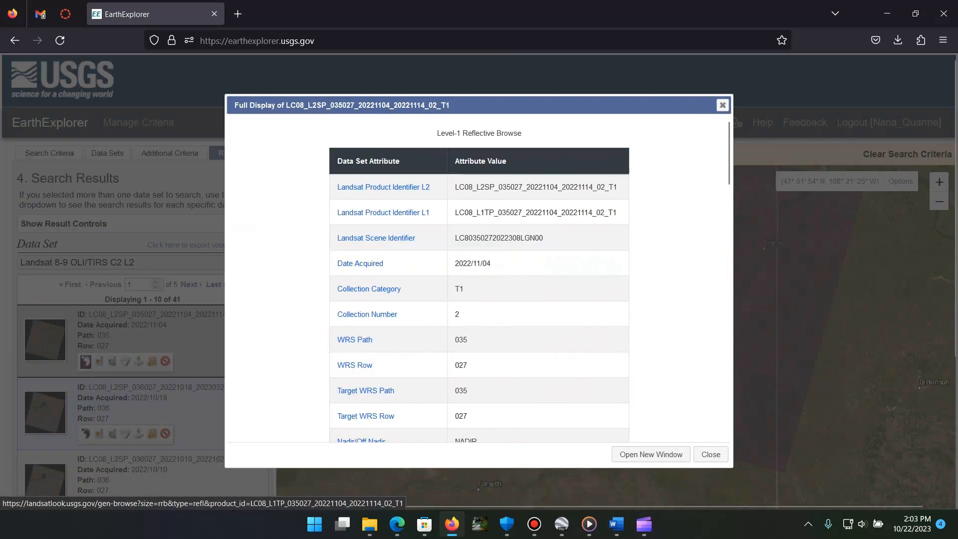
scroll(479, 225, down, 2)
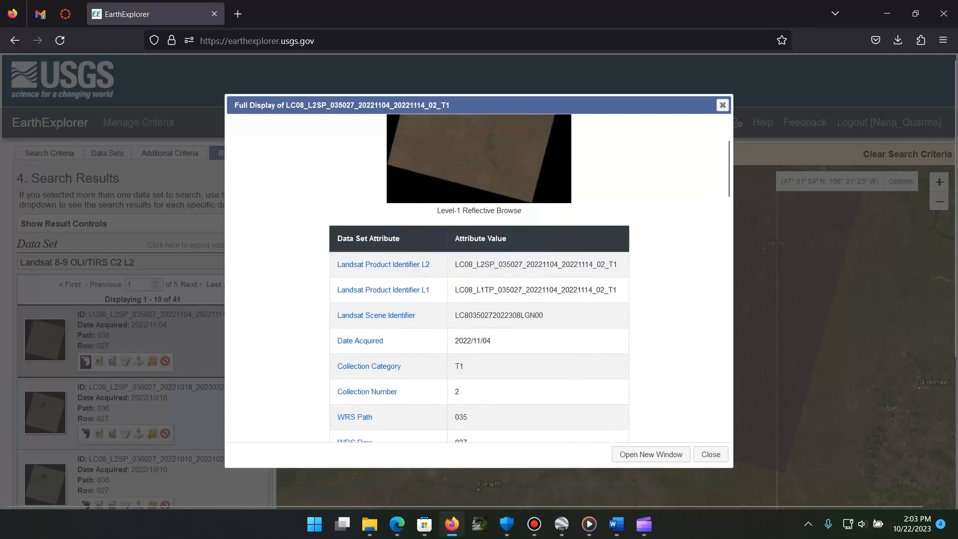
scroll(478, 275, down, 1)
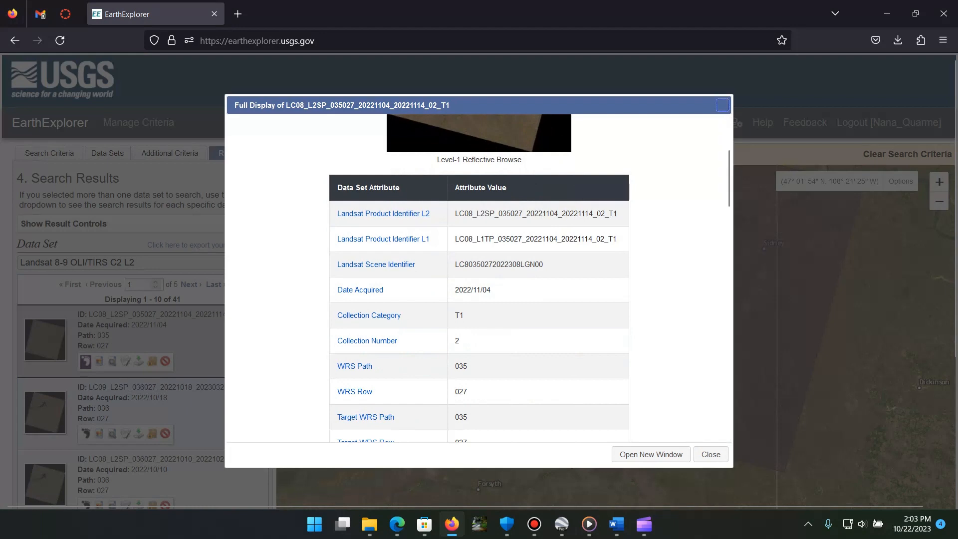
click(722, 104)
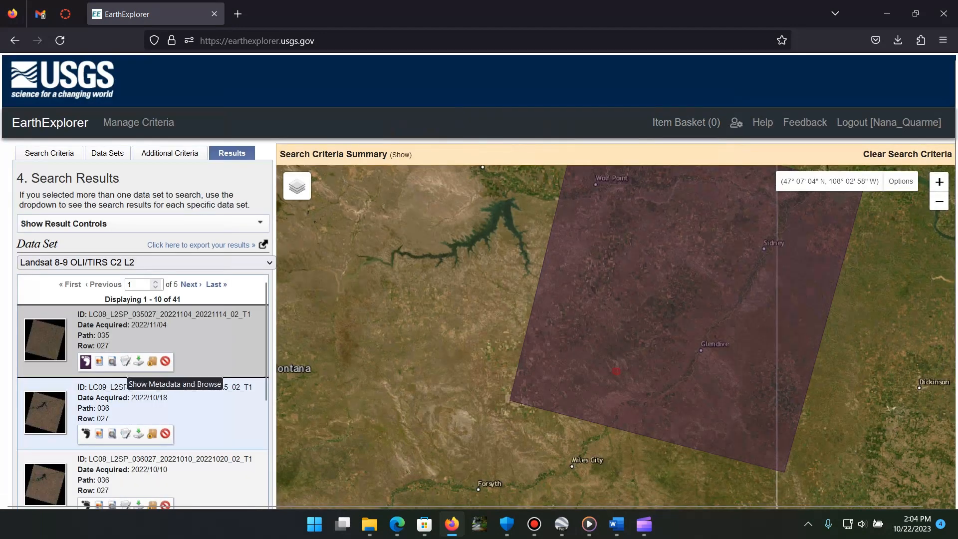
Step: Reopen the 2022/11/04 scene's metadata, read its acquisition times, cloud cover and corner coordinates, and close it
click(112, 360)
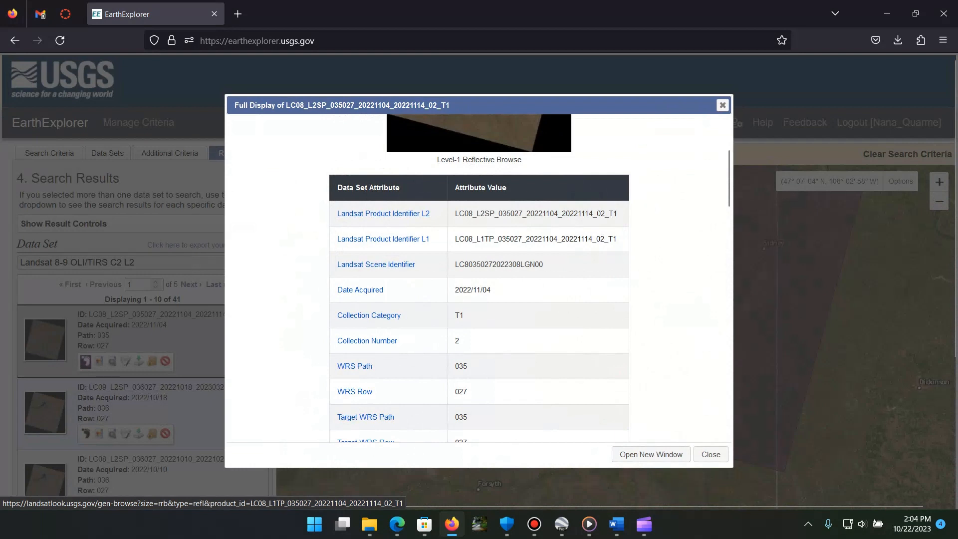
scroll(478, 279, down, 4)
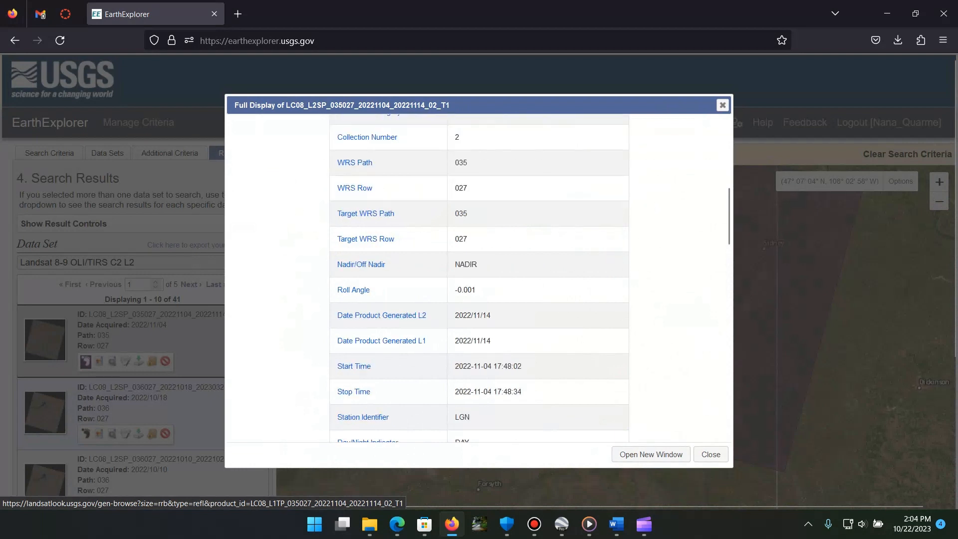
scroll(479, 279, down, 2)
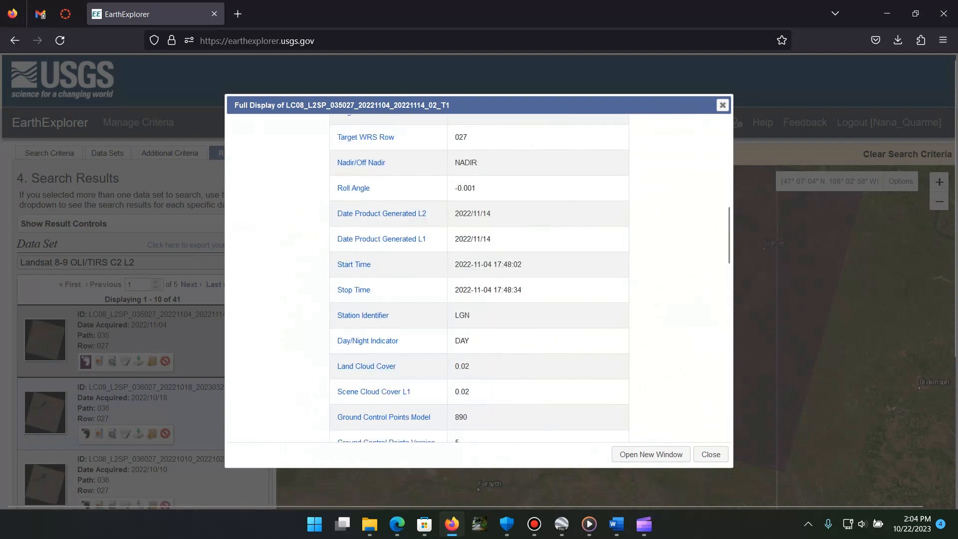
scroll(479, 279, down, 1)
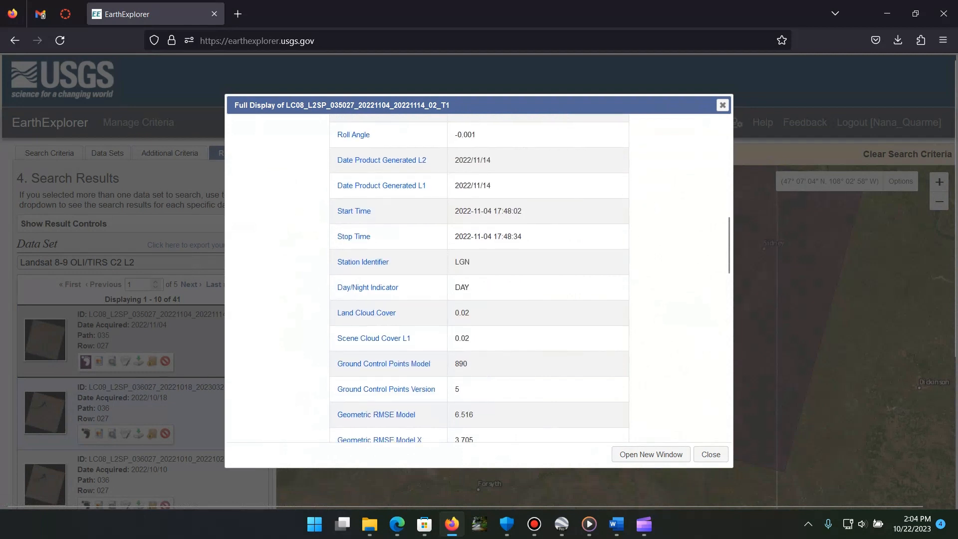
scroll(479, 279, down, 2)
scroll(478, 279, down, 15)
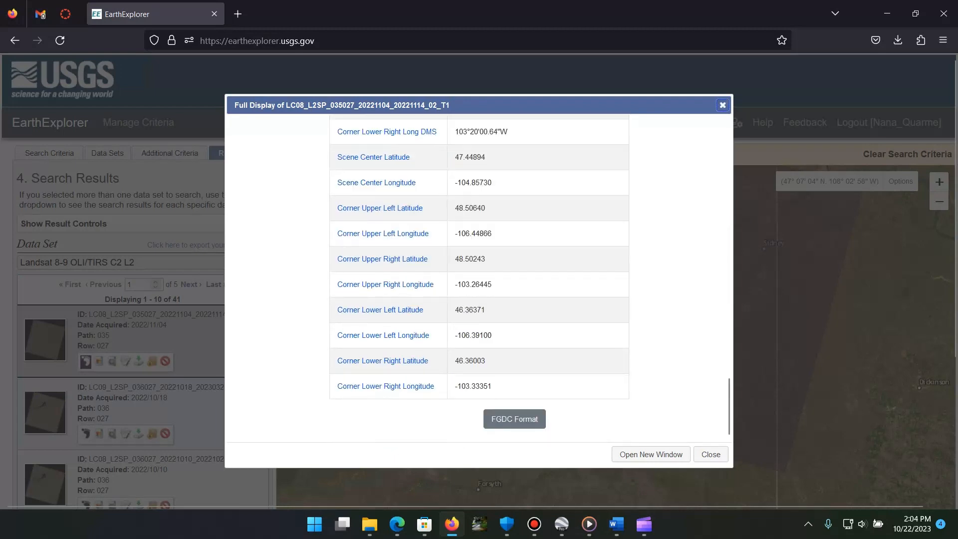
click(722, 105)
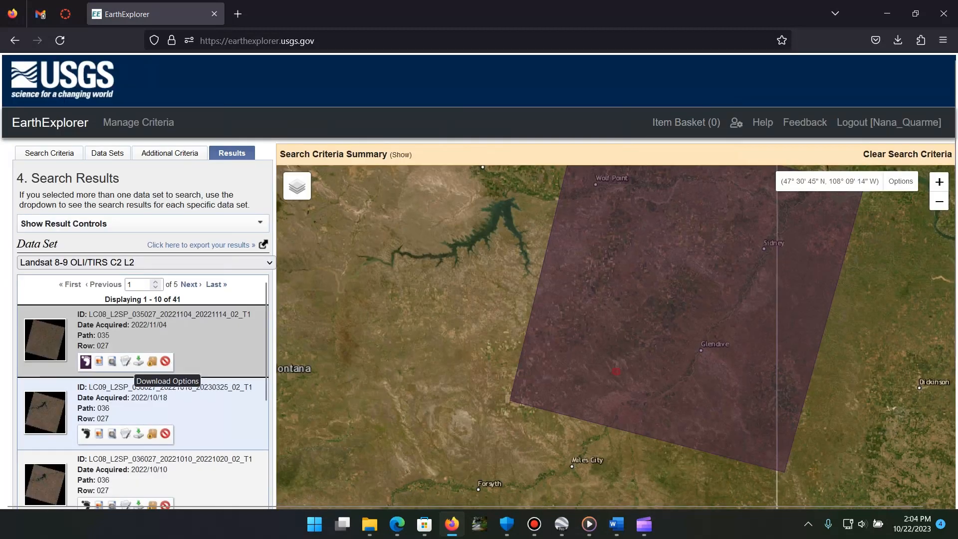
Step: Inspect the 2022/11/04 scene's download options and Level-2 Surface Reflectance Bands file list, close both, and minimize the browser
click(138, 360)
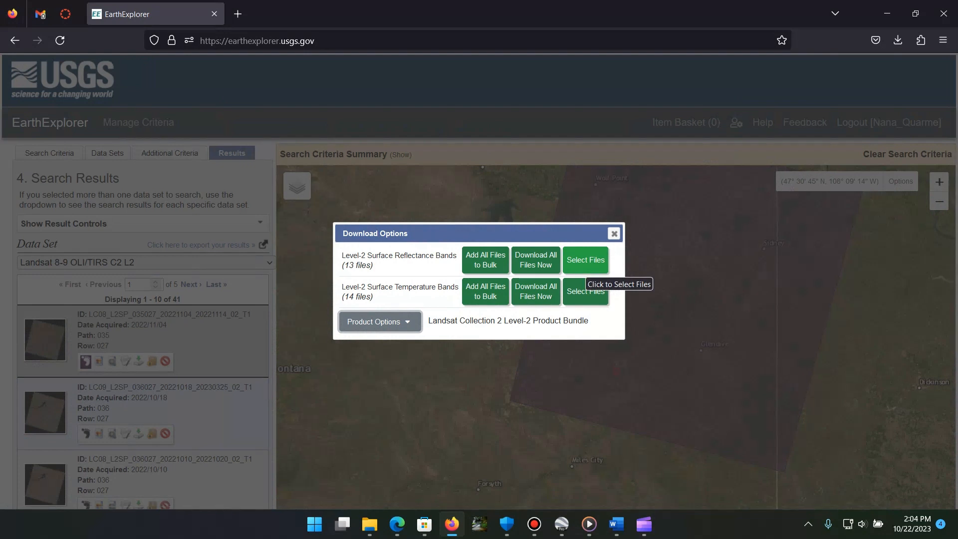
click(585, 259)
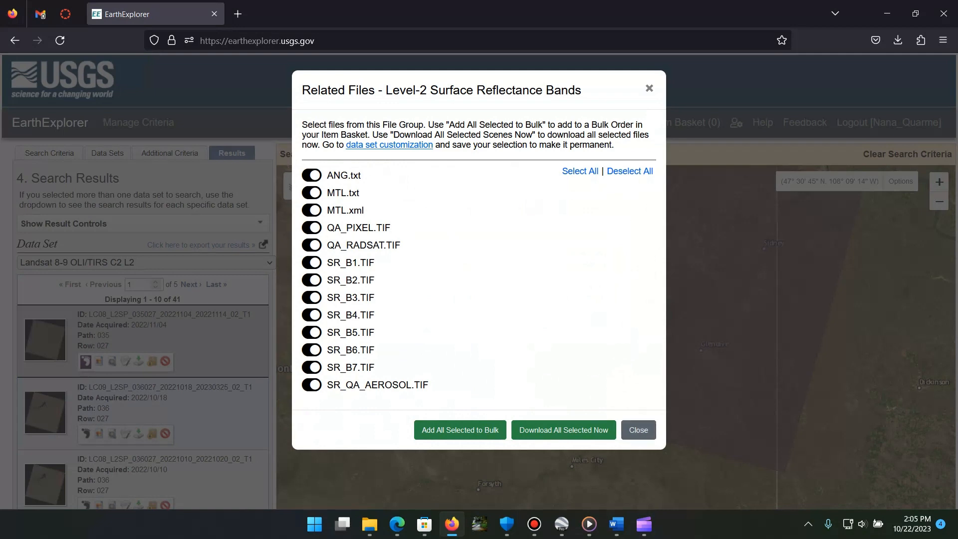
click(637, 429)
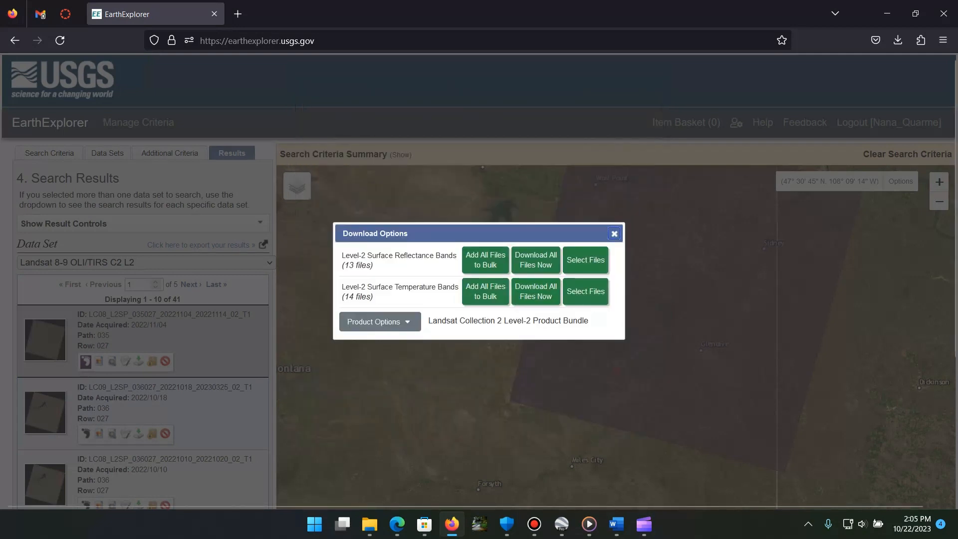
click(613, 233)
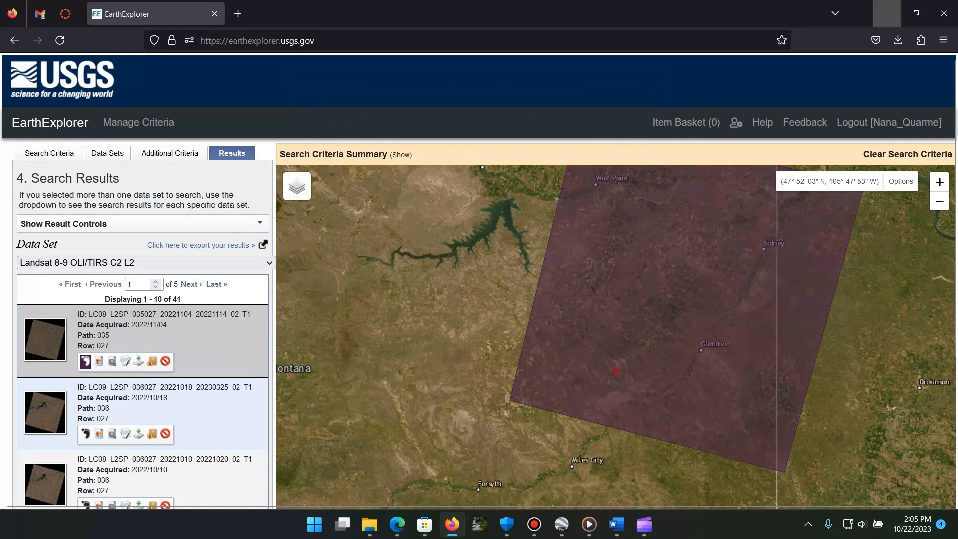
click(887, 14)
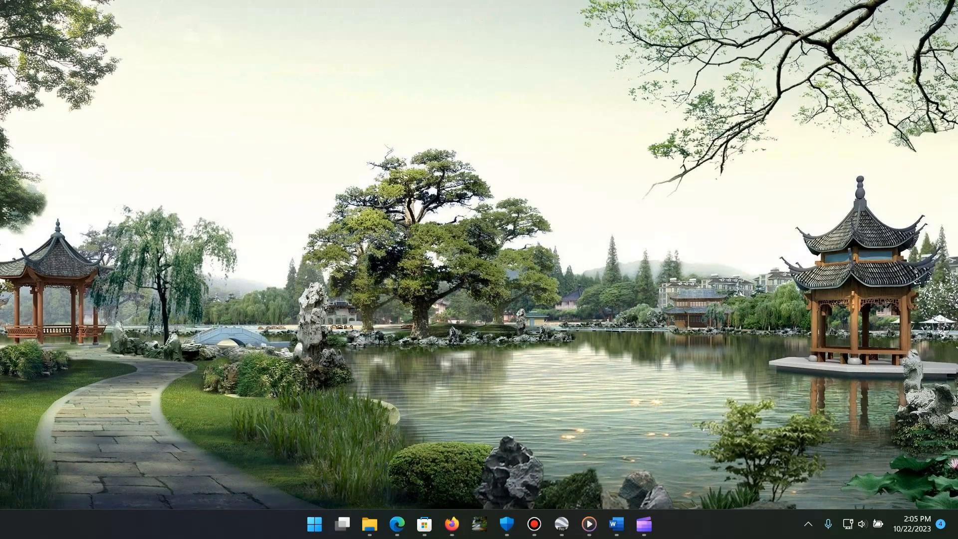